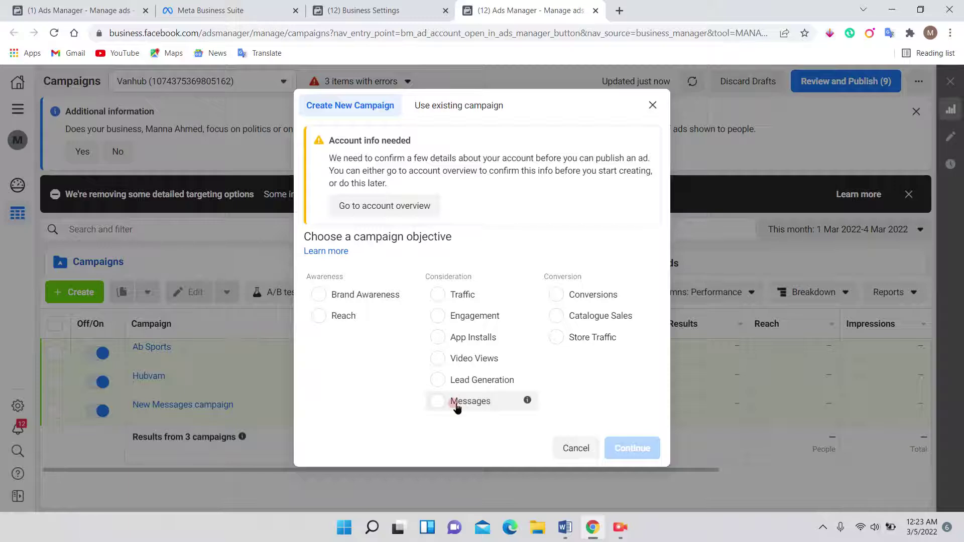
# Choose Messages as the campaign objective and expand the optional campaign naming section.
pyautogui.click(456, 404)
pyautogui.scroll(-2, 486, 357)
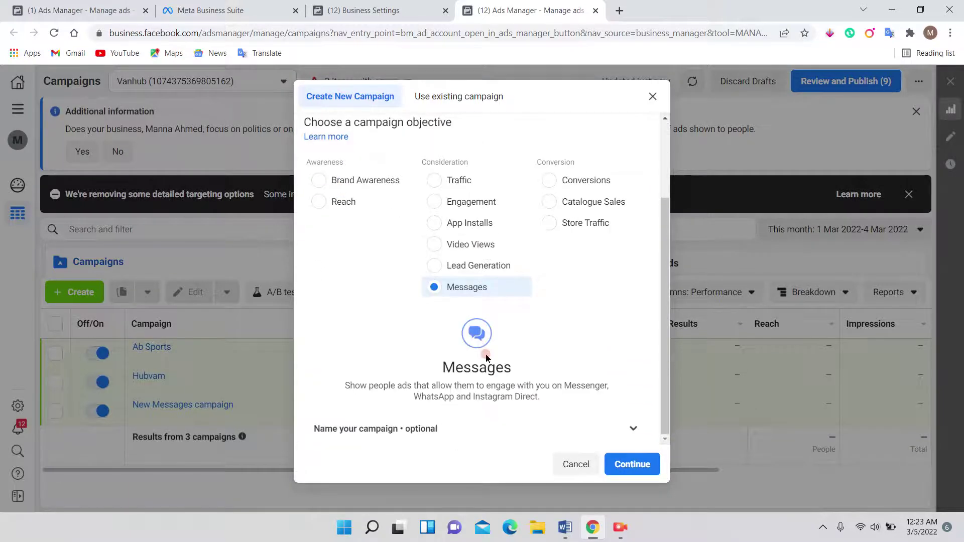
pyautogui.click(628, 428)
pyautogui.scroll(-3, 590, 360)
pyautogui.scroll(1, 589, 359)
pyautogui.scroll(-1, 588, 359)
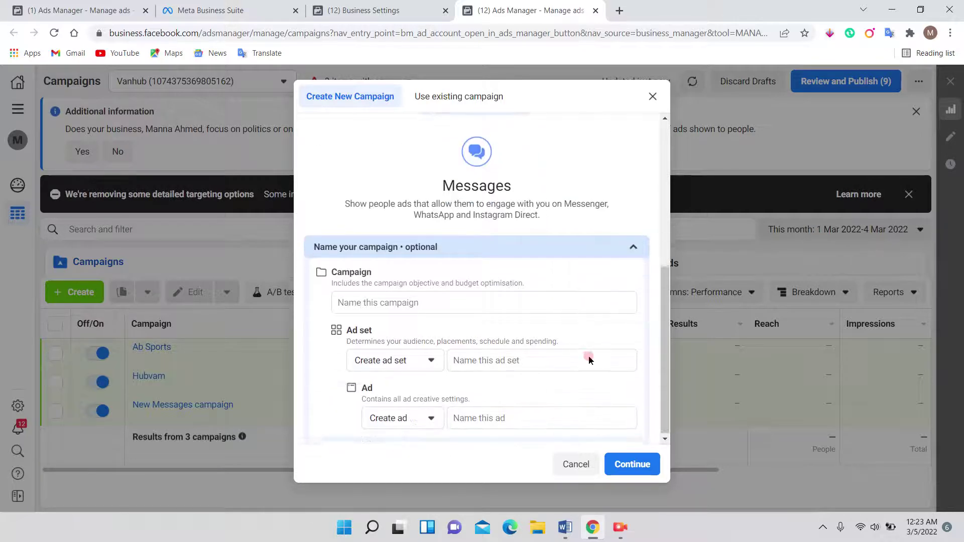
# Name the campaign Bigboss Sports and continue to its settings.
pyautogui.click(534, 295)
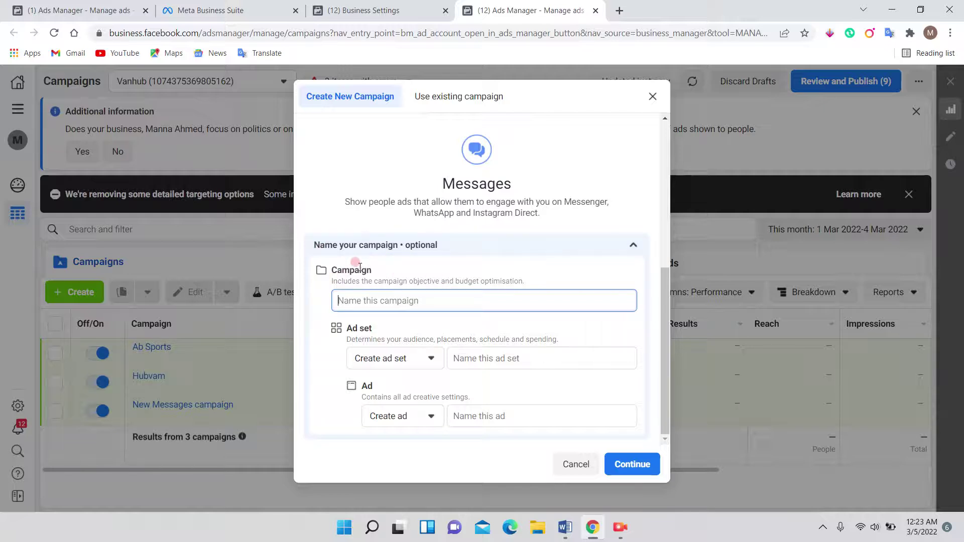
pyautogui.click(452, 301)
pyautogui.write('Bigboss Sports')
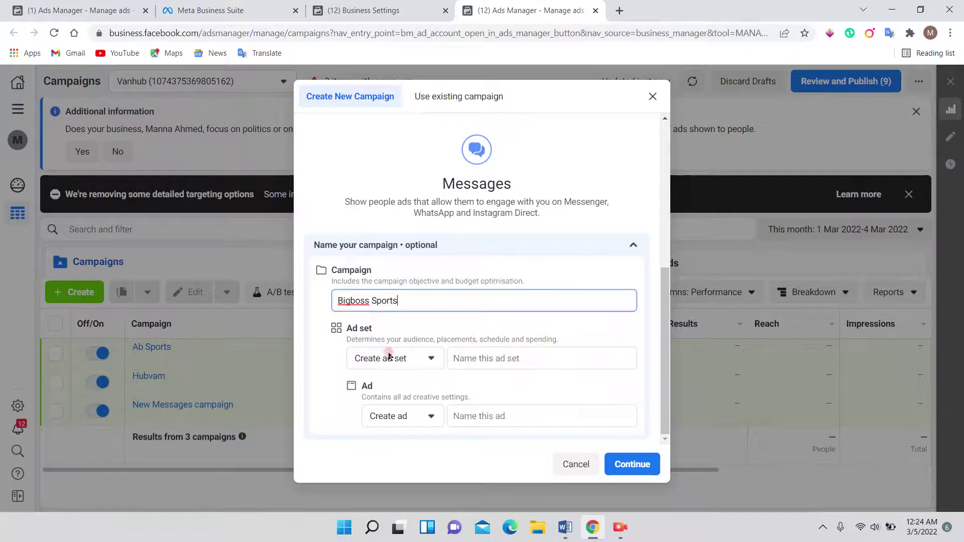
pyautogui.click(506, 335)
pyautogui.scroll(2, 506, 334)
pyautogui.scroll(-2, 506, 336)
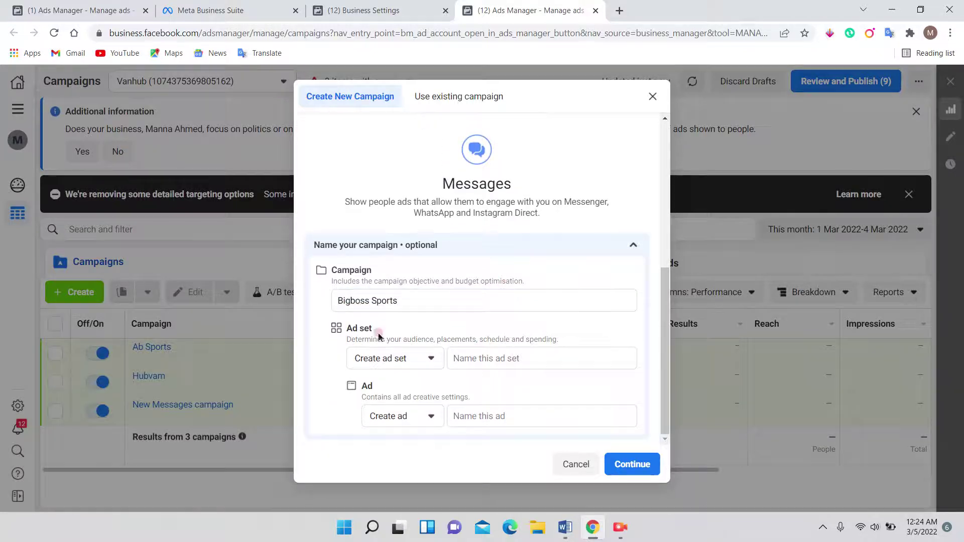
pyautogui.click(631, 463)
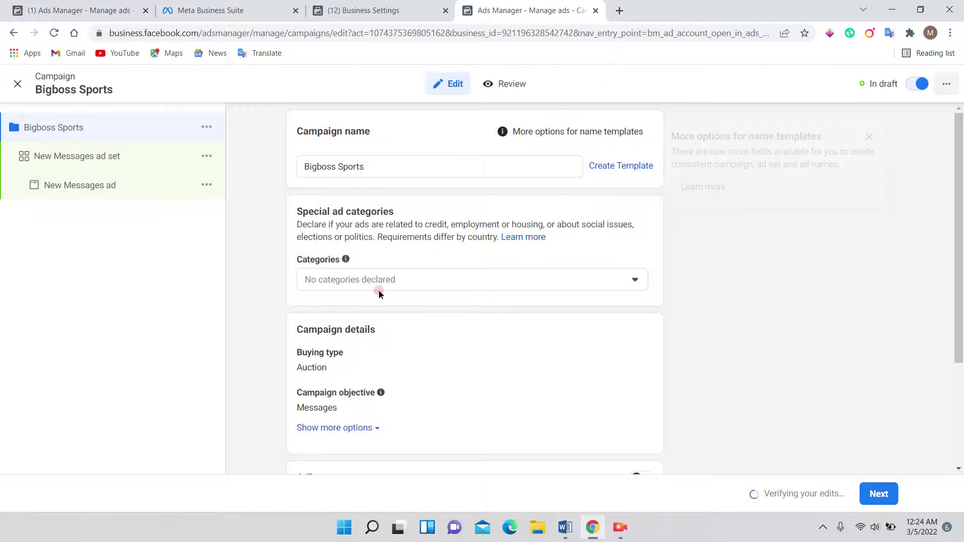
# Review the available special ad categories without declaring any.
pyautogui.moveTo(344, 265)
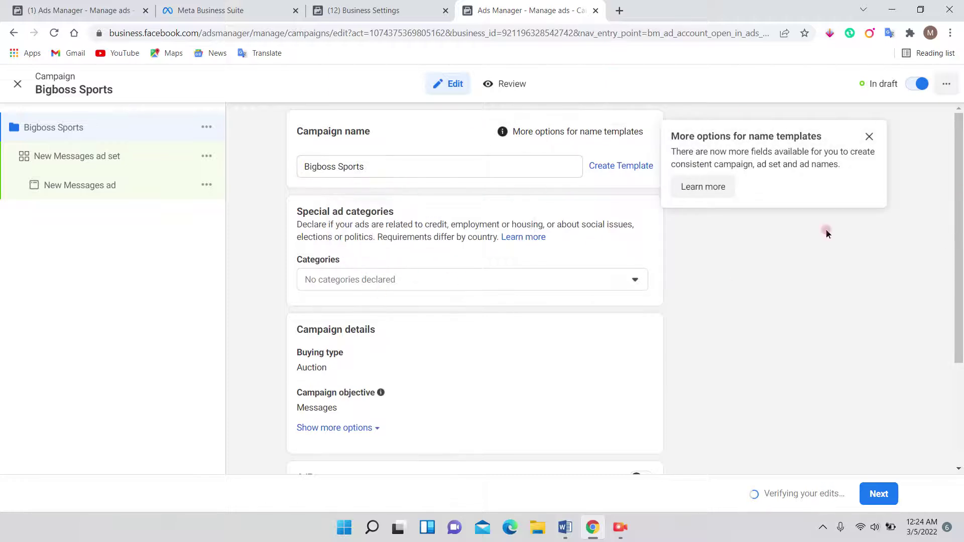
pyautogui.click(632, 286)
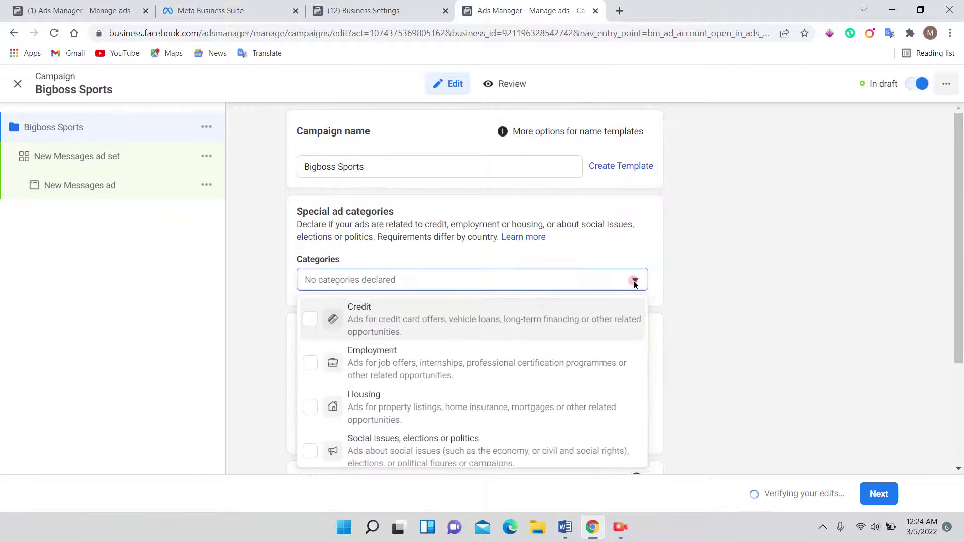
pyautogui.scroll(-2, 552, 302)
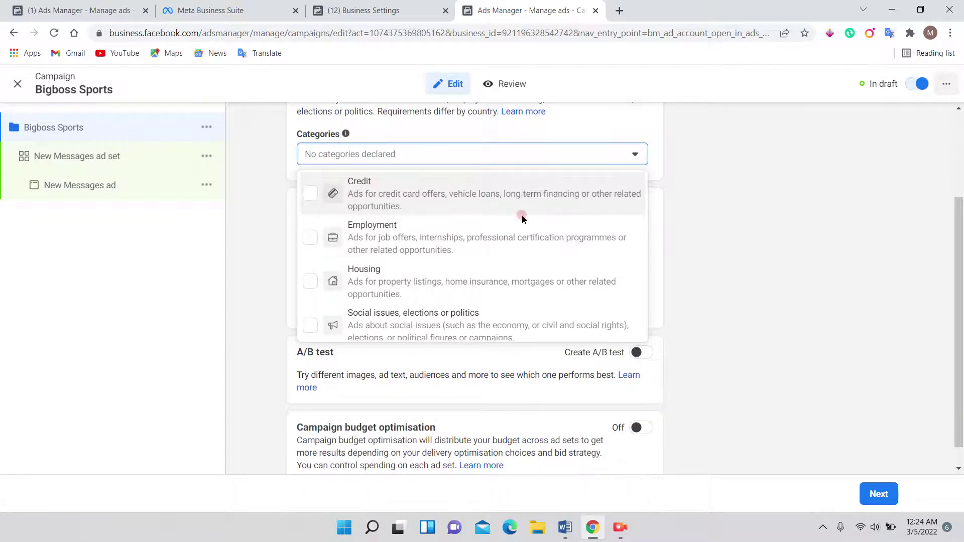
pyautogui.click(720, 158)
pyautogui.scroll(2, 484, 228)
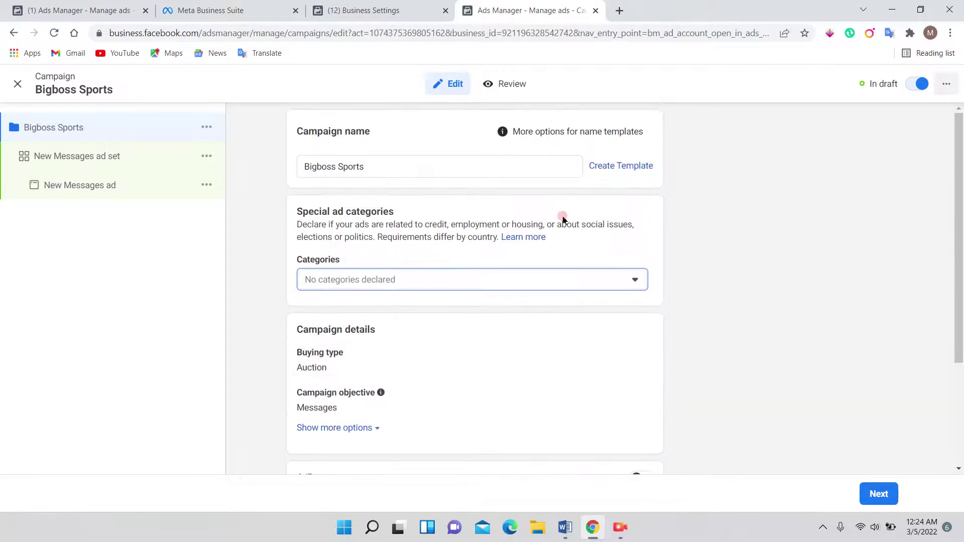
# Expand the additional options in the campaign details to view the campaign spending limit.
pyautogui.scroll(-2, 562, 218)
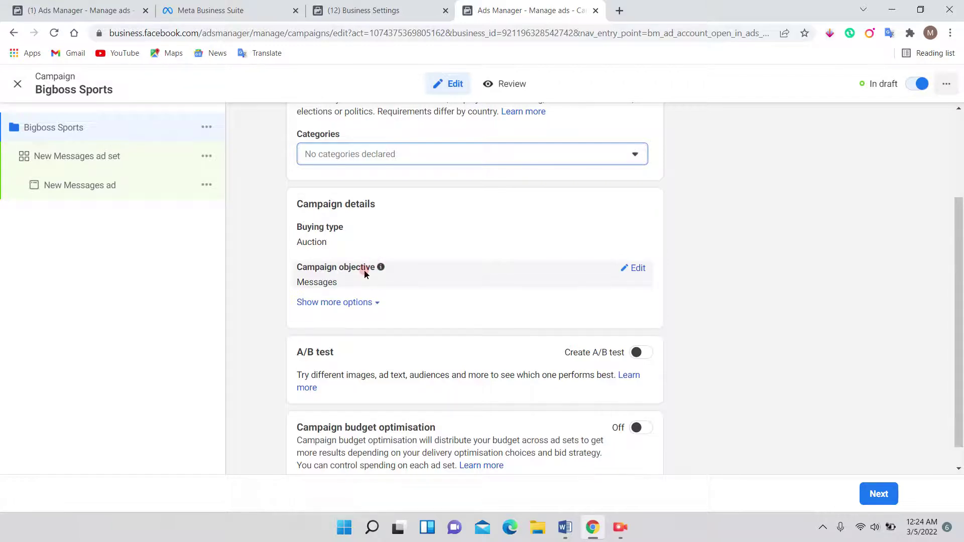
pyautogui.click(373, 301)
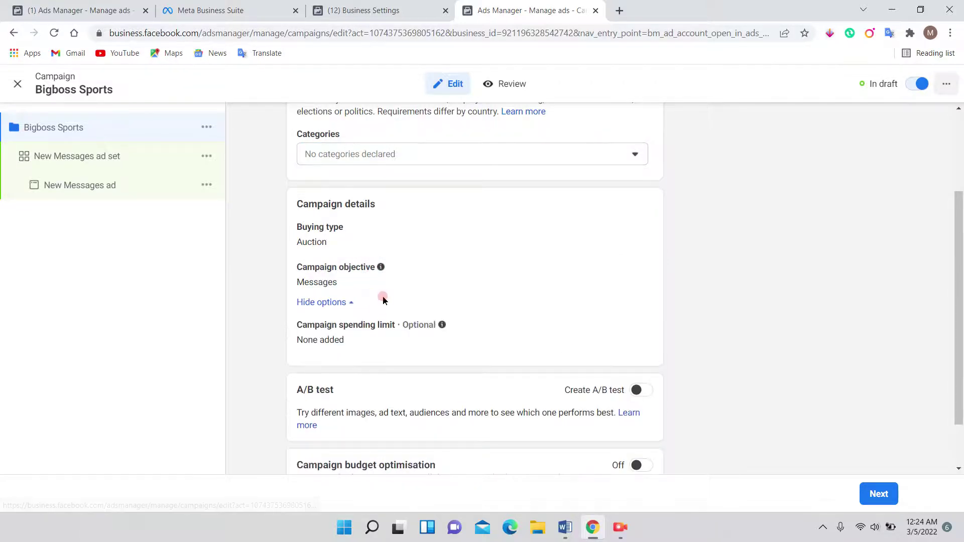
pyautogui.scroll(-1, 466, 264)
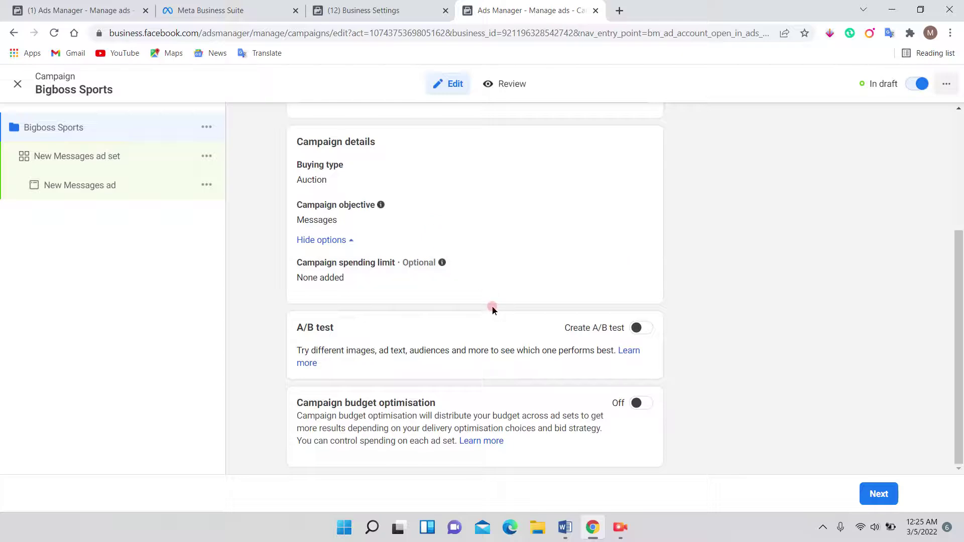
# Turn on the A/B test and campaign budget optimisation for the campaign.
pyautogui.click(636, 330)
pyautogui.scroll(-1, 637, 332)
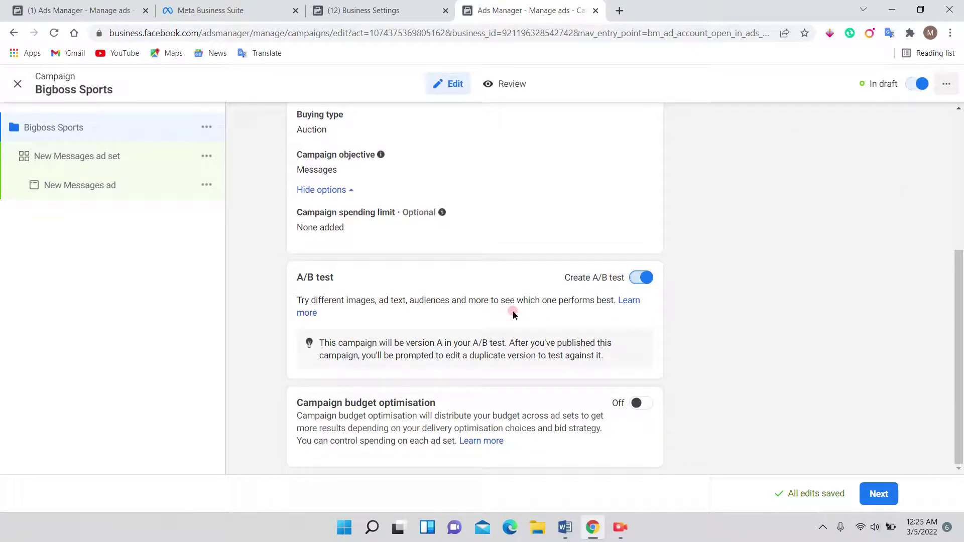
pyautogui.click(637, 403)
pyautogui.scroll(-4, 586, 362)
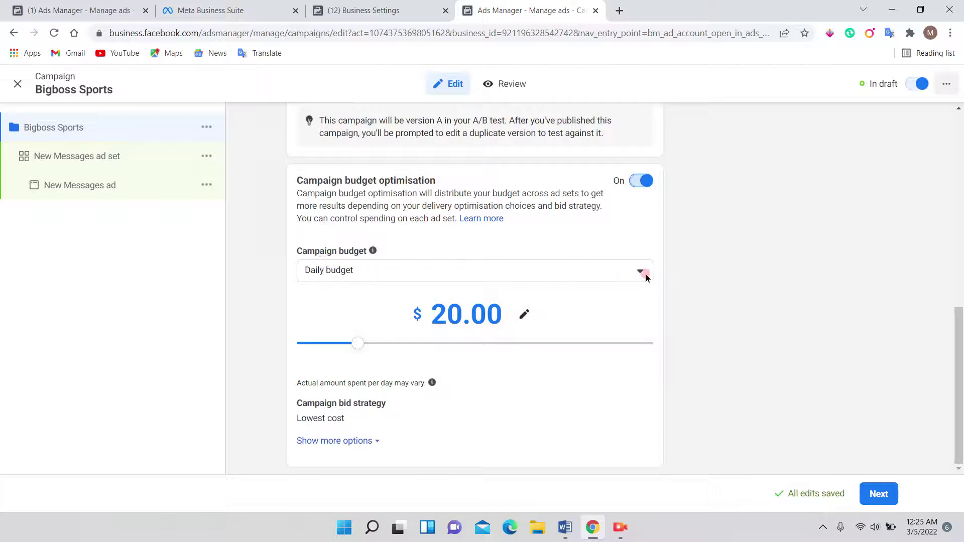
# Keep the daily budget type and lower the campaign's daily budget to $1.00.
pyautogui.click(641, 273)
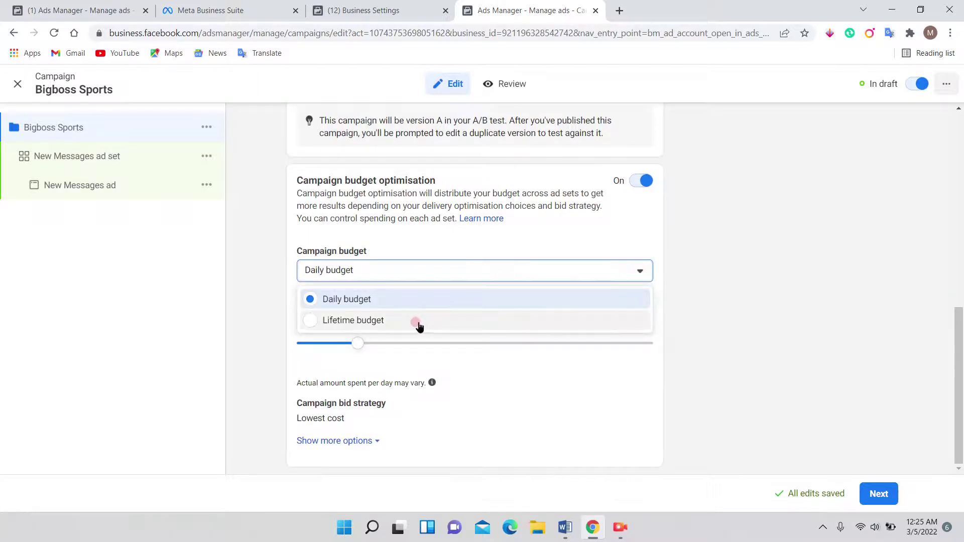
pyautogui.click(526, 234)
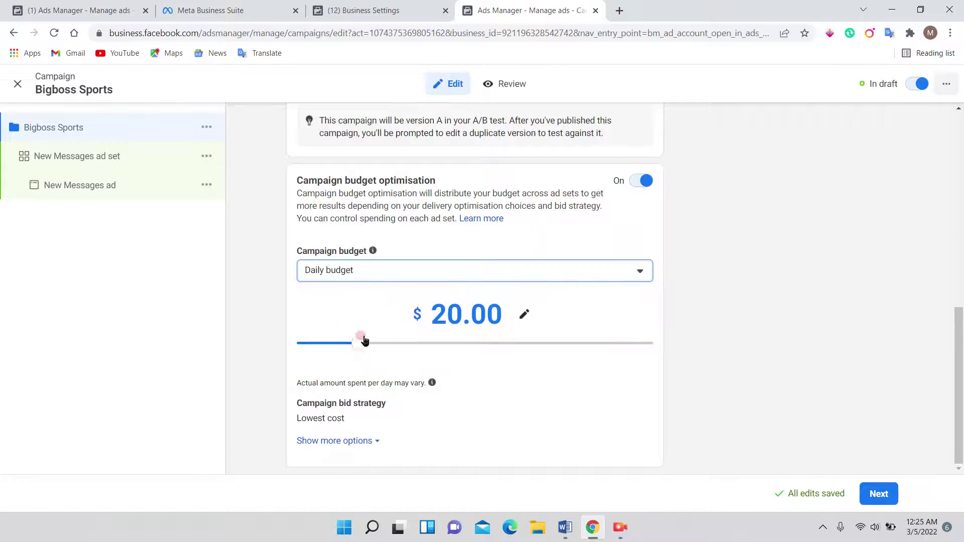
pyautogui.click(304, 350)
pyautogui.click(304, 341)
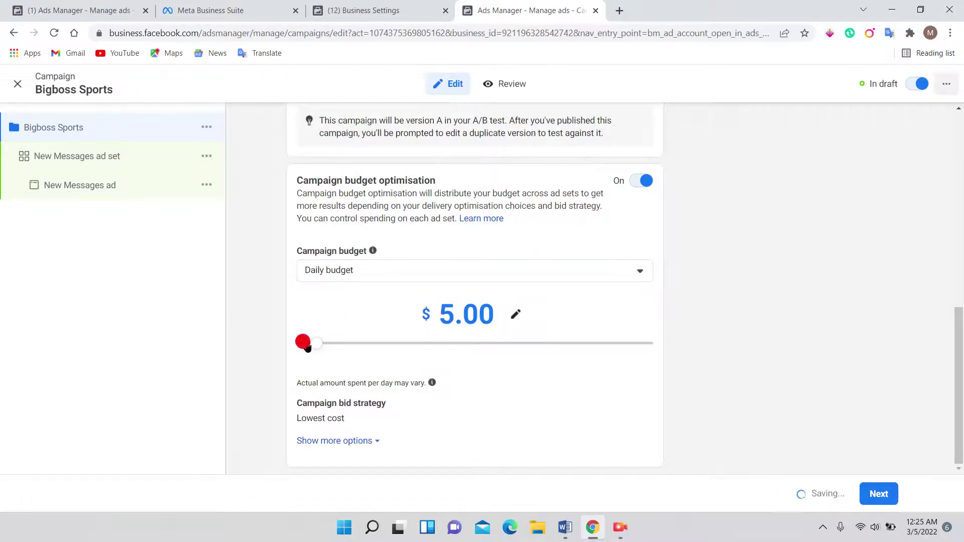
pyautogui.click(303, 344)
pyautogui.click(303, 346)
pyautogui.click(302, 345)
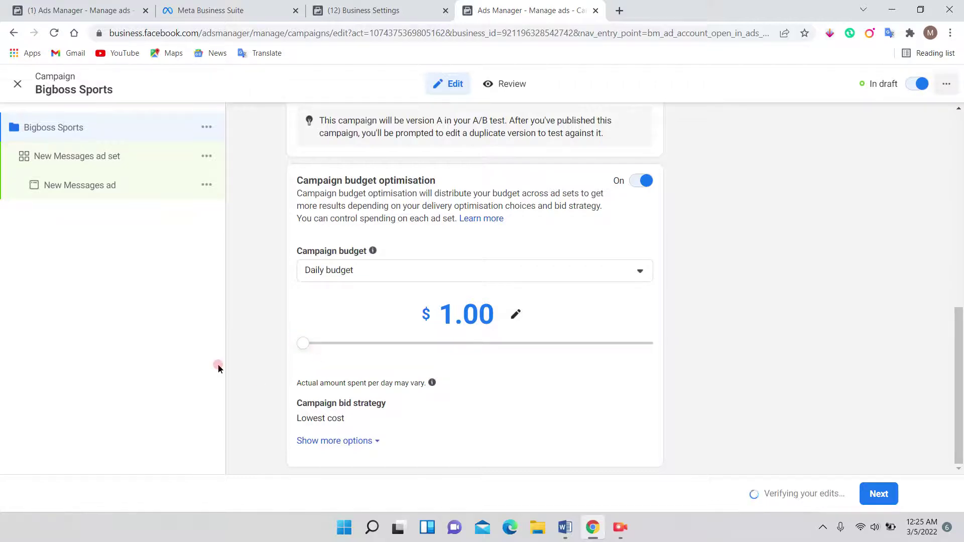
pyautogui.click(389, 308)
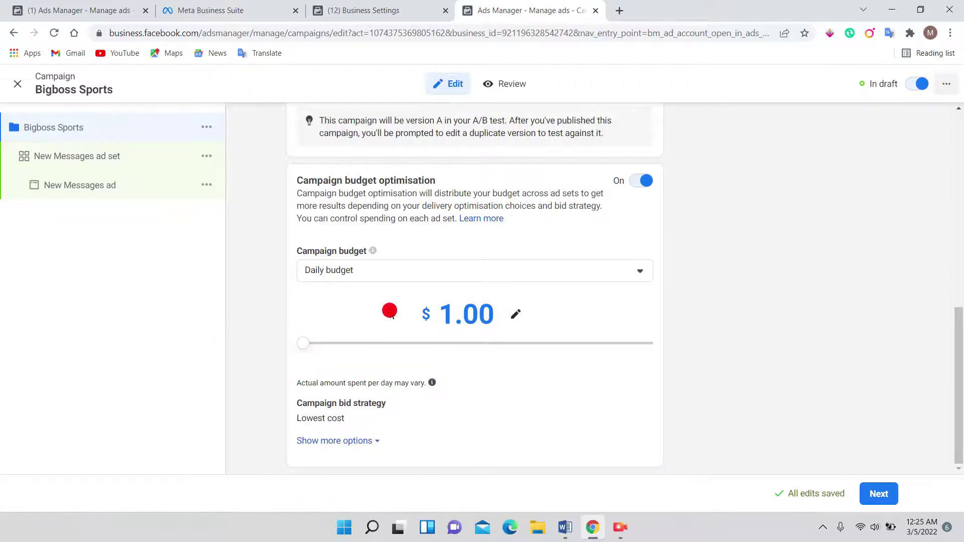
# Compare the Daily budget and Lifetime budget choices without changing the budget type.
pyautogui.click(642, 271)
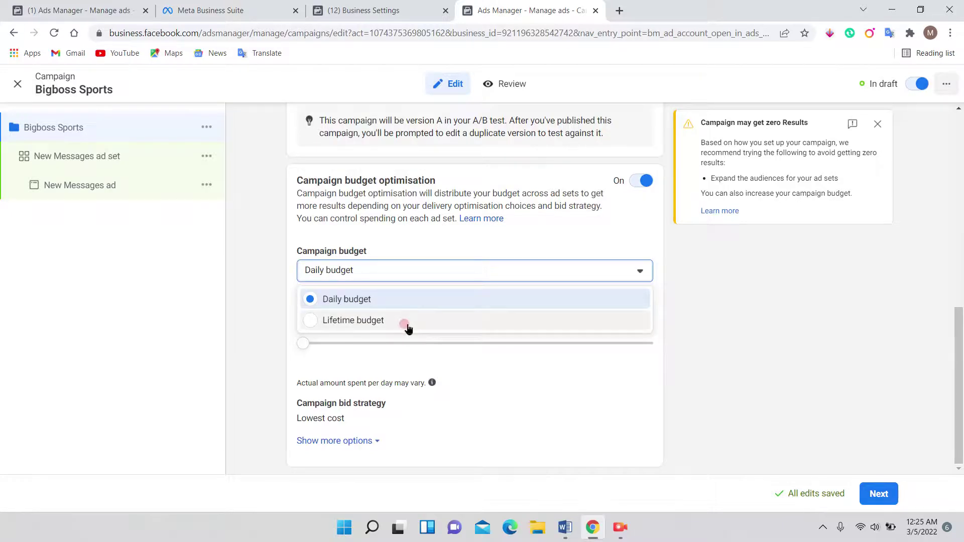
pyautogui.click(499, 244)
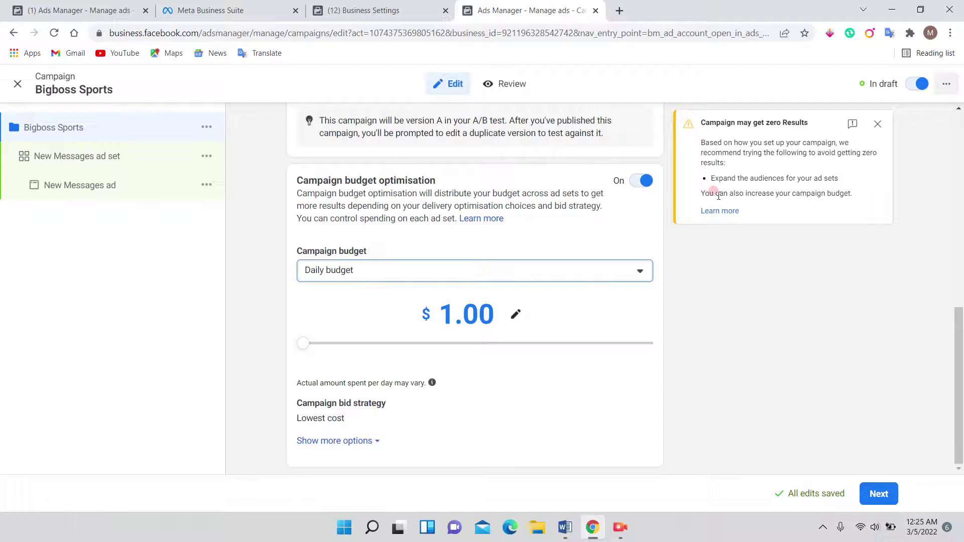
pyautogui.click(641, 268)
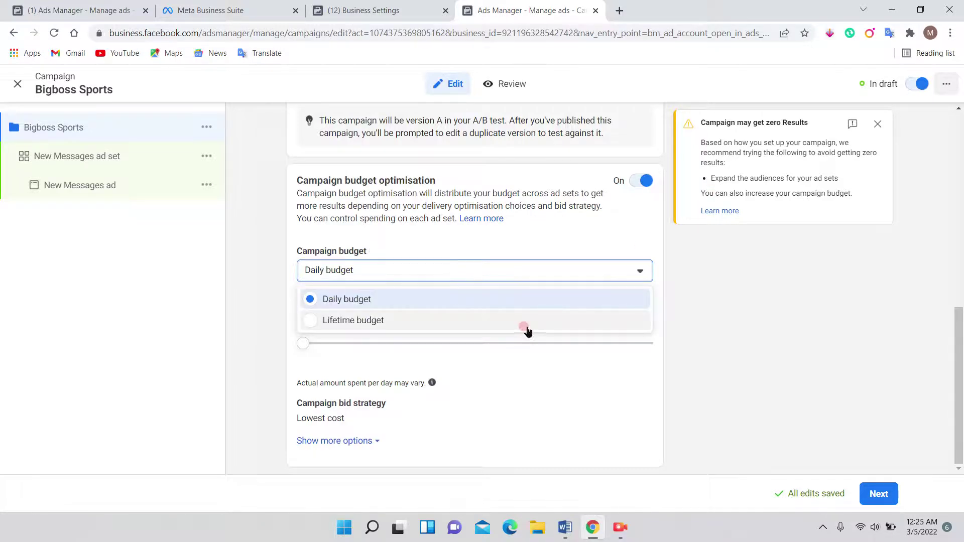
pyautogui.click(527, 239)
pyautogui.click(643, 270)
pyautogui.click(548, 221)
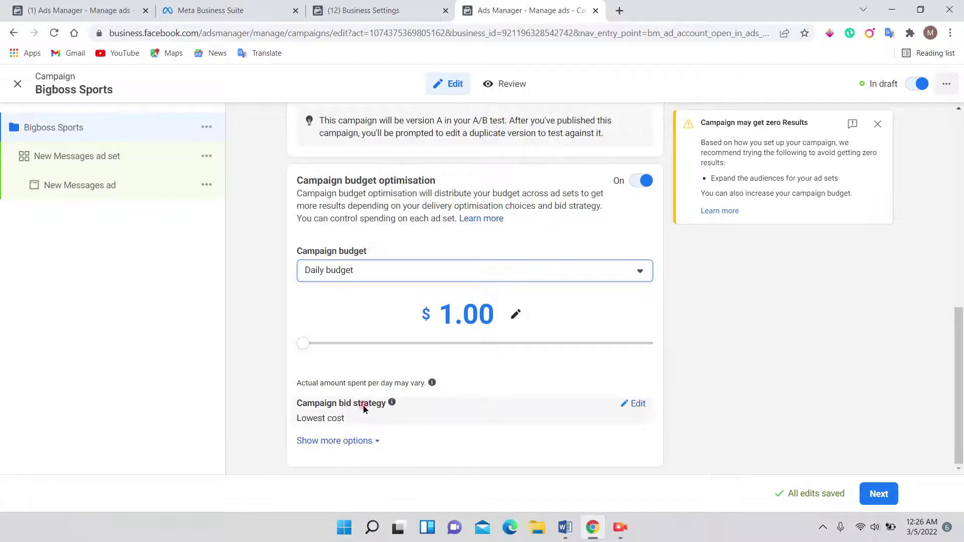
# Review the campaign bid strategy choices, keeping Lowest cost.
pyautogui.click(622, 404)
pyautogui.click(366, 425)
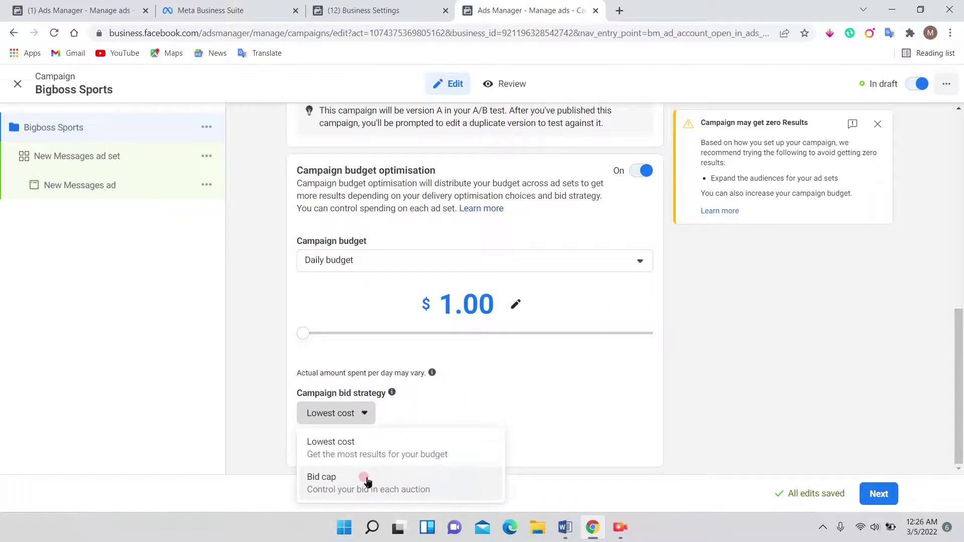
pyautogui.click(403, 413)
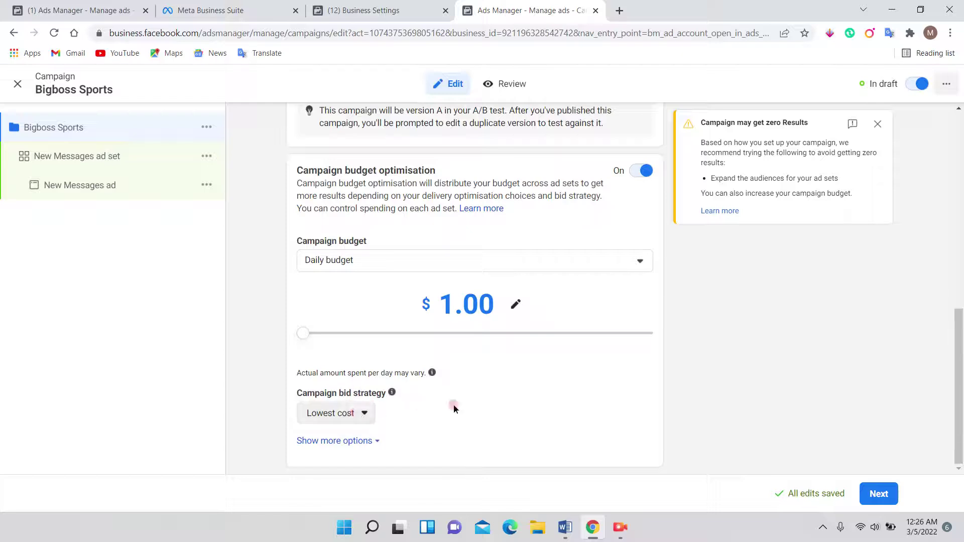
# Expand the additional budget options and inspect the Ad scheduling setting.
pyautogui.click(369, 442)
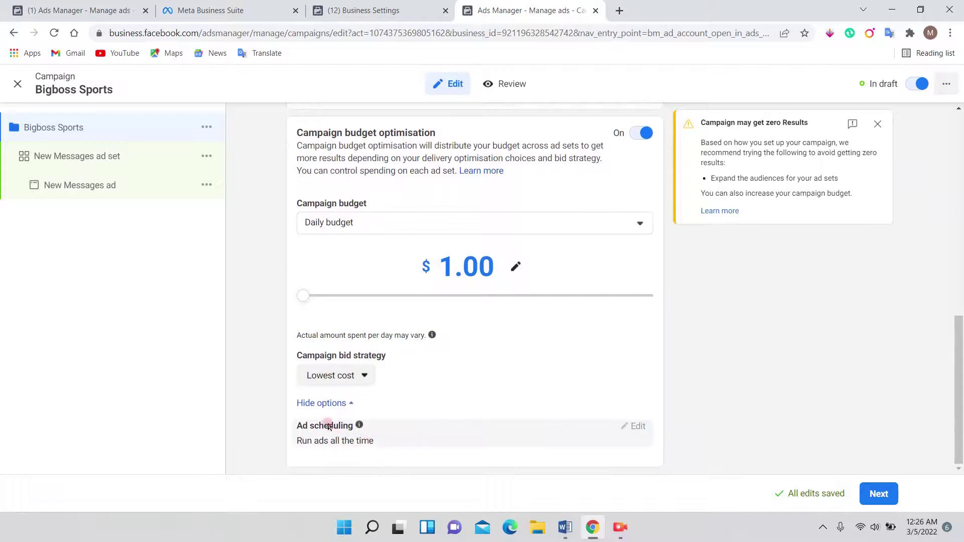
pyautogui.moveTo(359, 425)
pyautogui.moveTo(631, 430)
# Switch the campaign budget to Lifetime budget with an amount of $700.00.
pyautogui.click(640, 225)
pyautogui.click(372, 272)
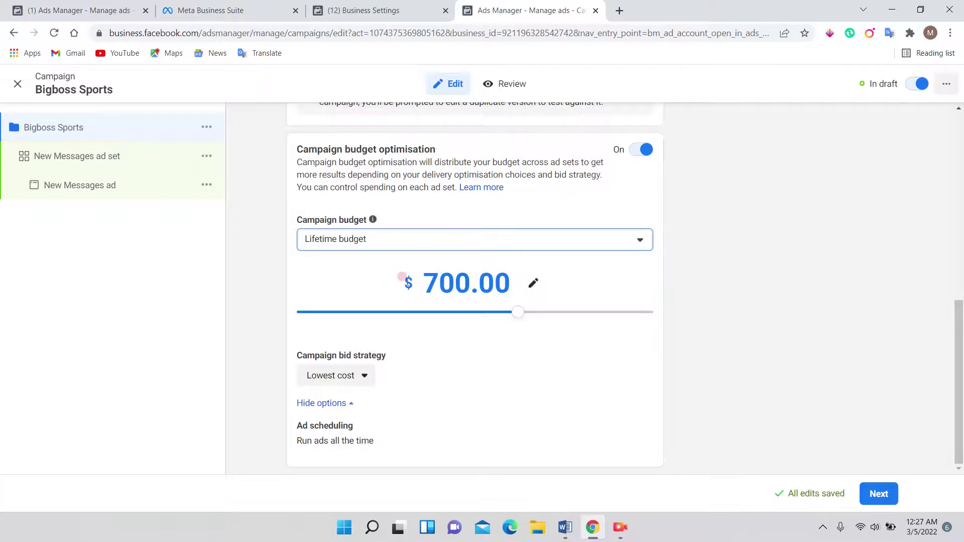
pyautogui.moveTo(517, 312)
pyautogui.mouseDown()
pyautogui.moveTo(291, 314)
pyautogui.moveTo(461, 332)
pyautogui.moveTo(507, 326)
pyautogui.mouseUp()
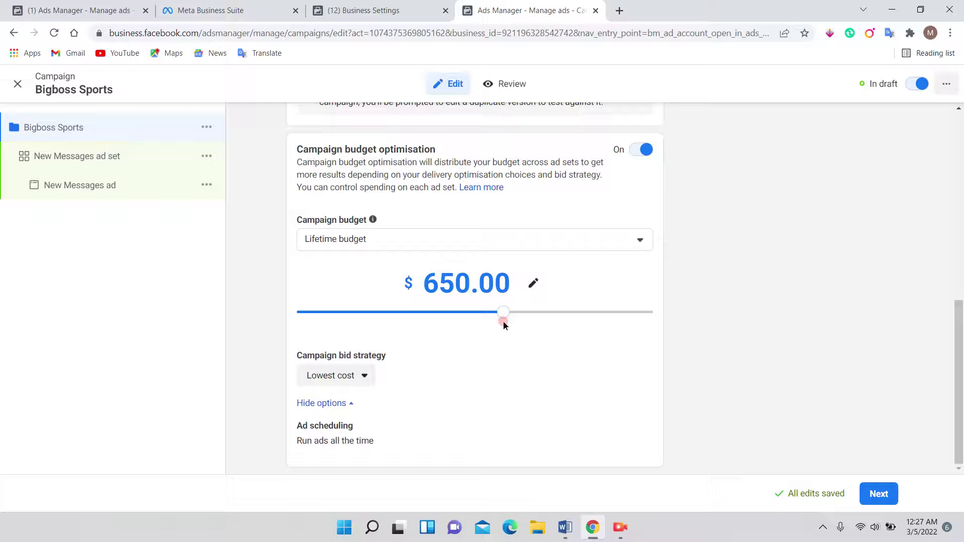
pyautogui.moveTo(504, 320); pyautogui.dragTo(517, 319)
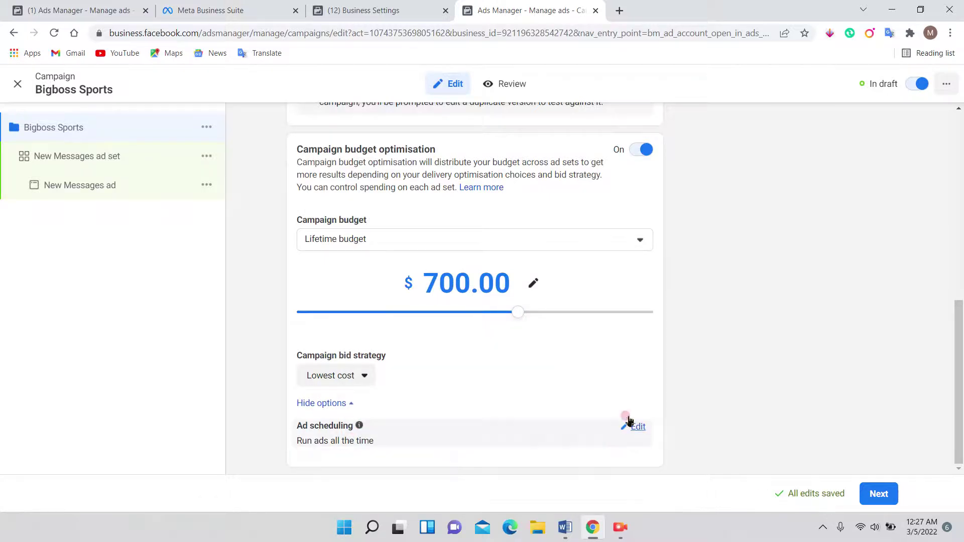
# Try the option to run ads on a schedule under Ad scheduling, and turn it off again.
pyautogui.click(634, 427)
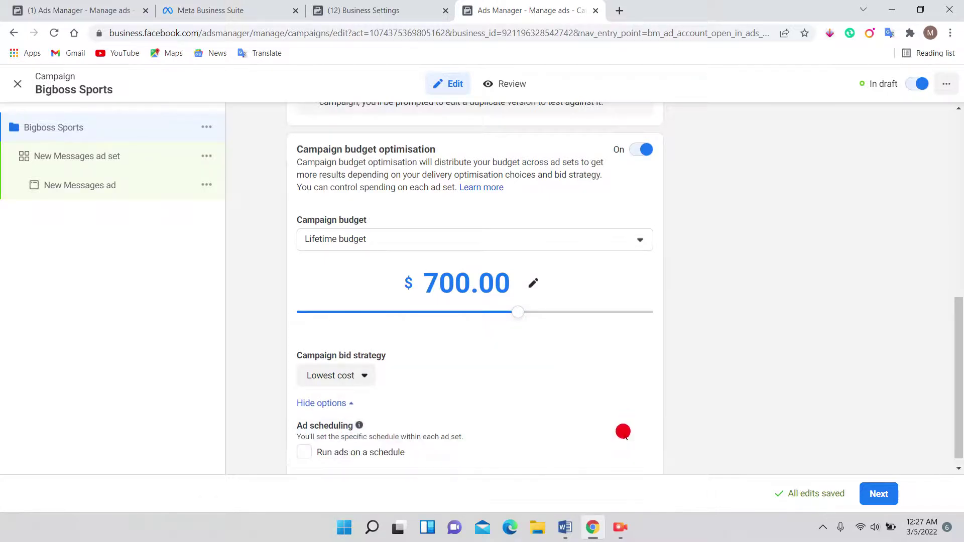
pyautogui.click(306, 453)
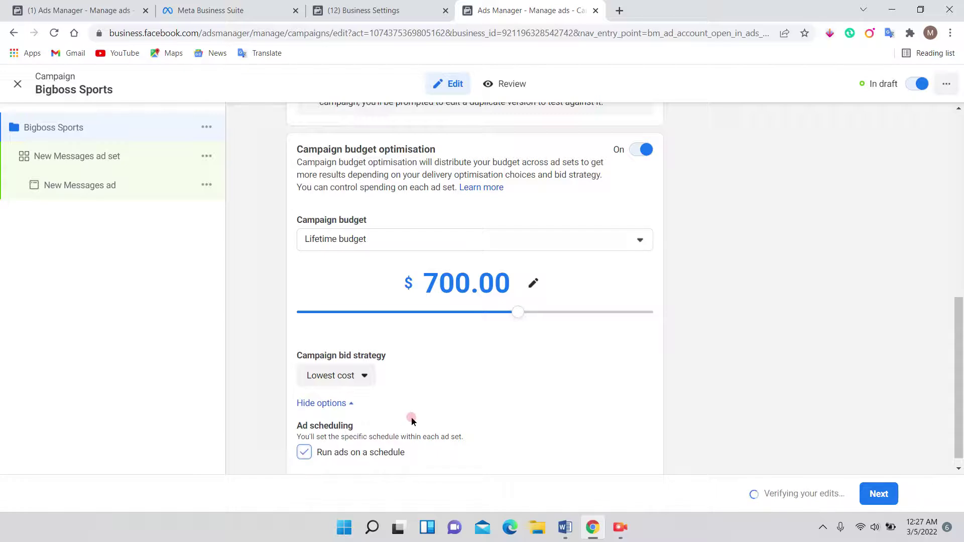
pyautogui.click(305, 438)
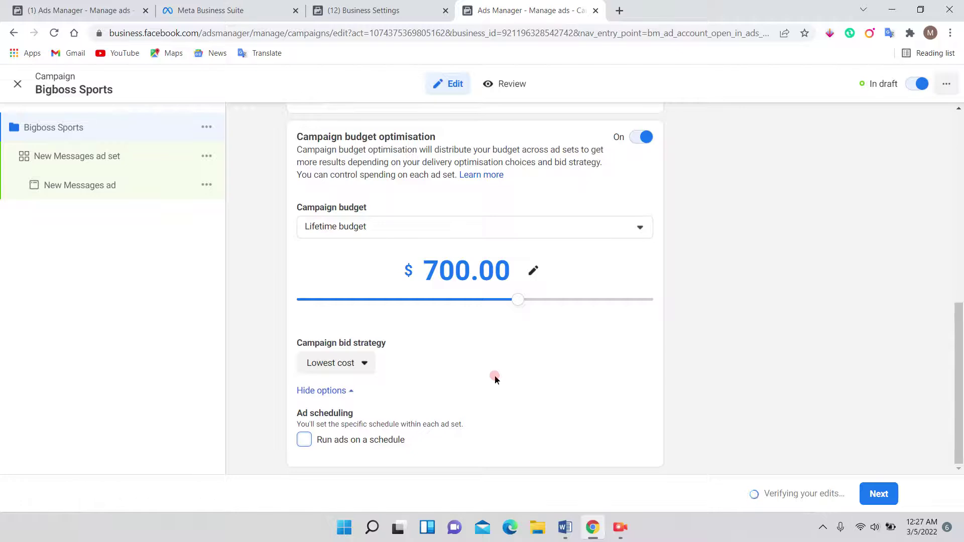
# Switch the campaign budget to Daily budget with an amount of $1.00.
pyautogui.scroll(1, 495, 379)
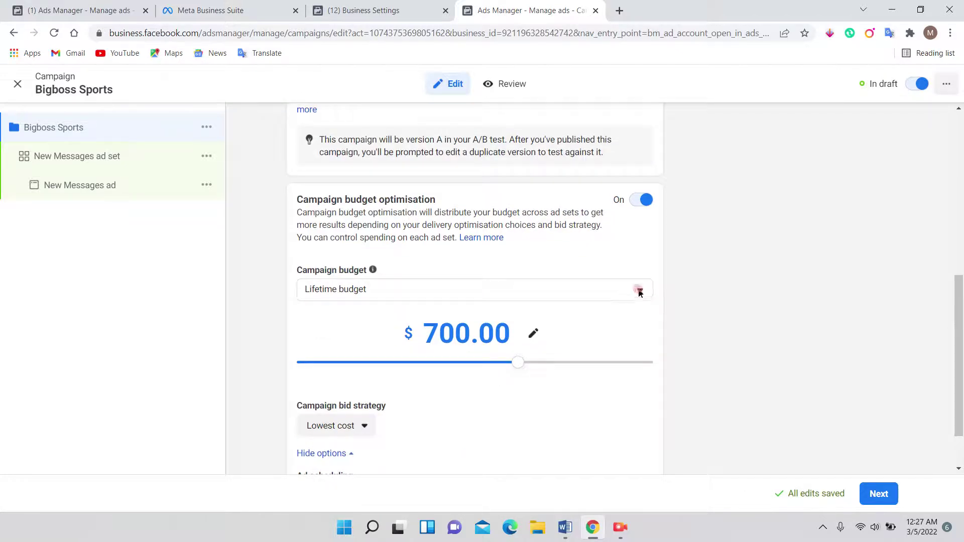
pyautogui.click(639, 290)
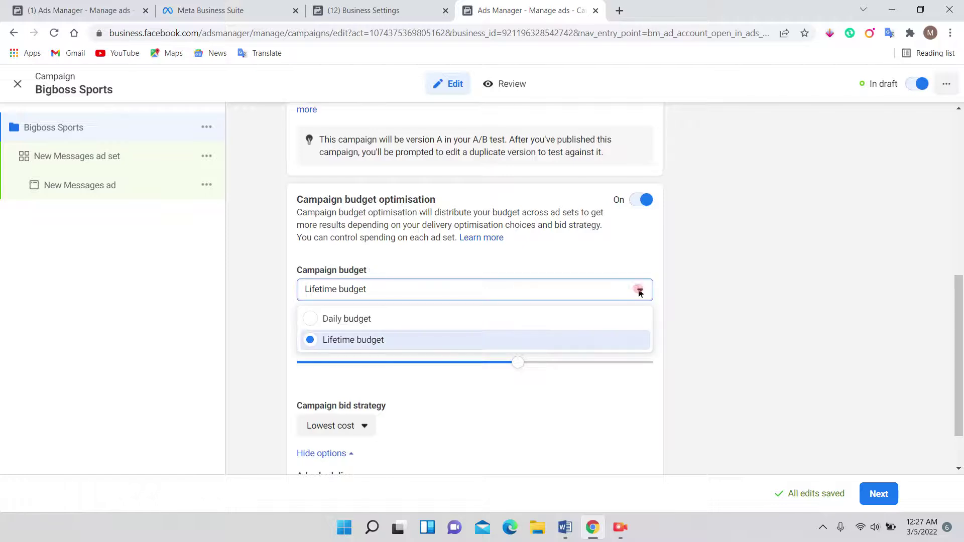
pyautogui.click(384, 321)
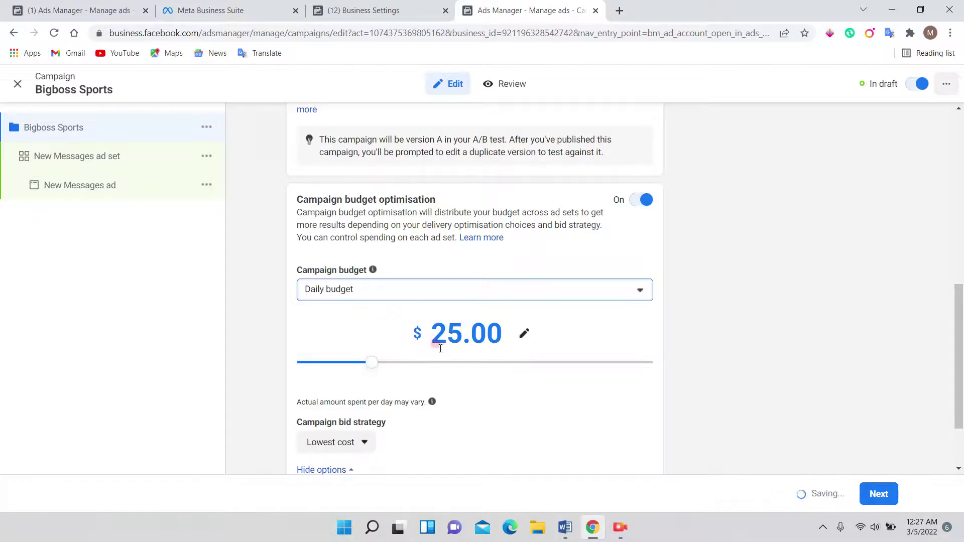
pyautogui.moveTo(372, 363); pyautogui.dragTo(296, 356)
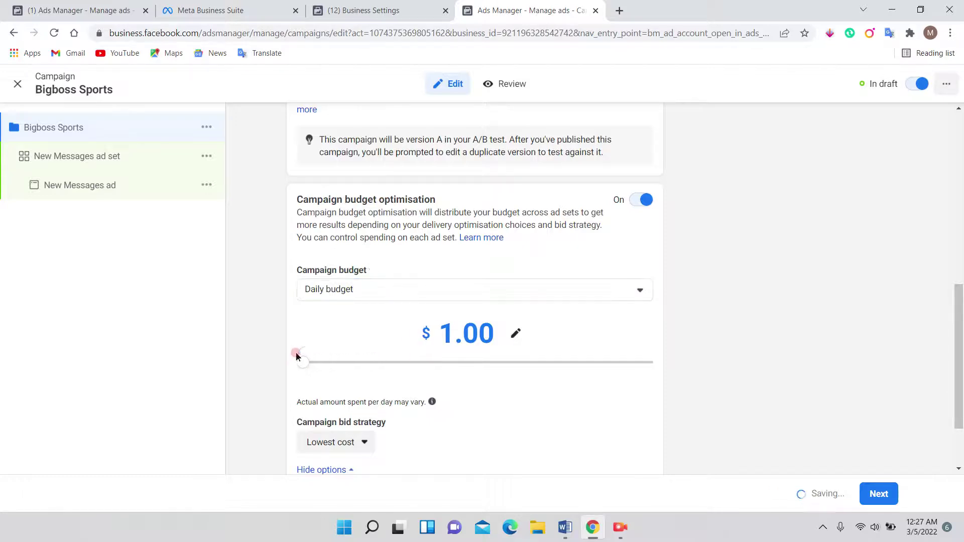
# Review the campaign settings from campaign name and special ad categories through the A/B test and campaign budget optimisation.
pyautogui.scroll(-2, 570, 391)
pyautogui.scroll(10, 570, 393)
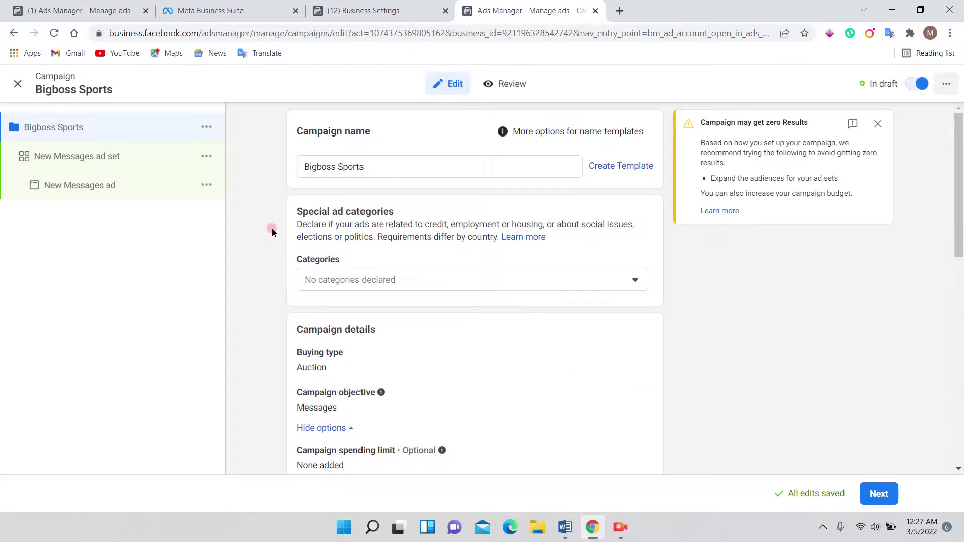
pyautogui.scroll(-10, 272, 231)
pyautogui.scroll(10, 272, 231)
pyautogui.scroll(-3, 448, 294)
pyautogui.scroll(3, 409, 286)
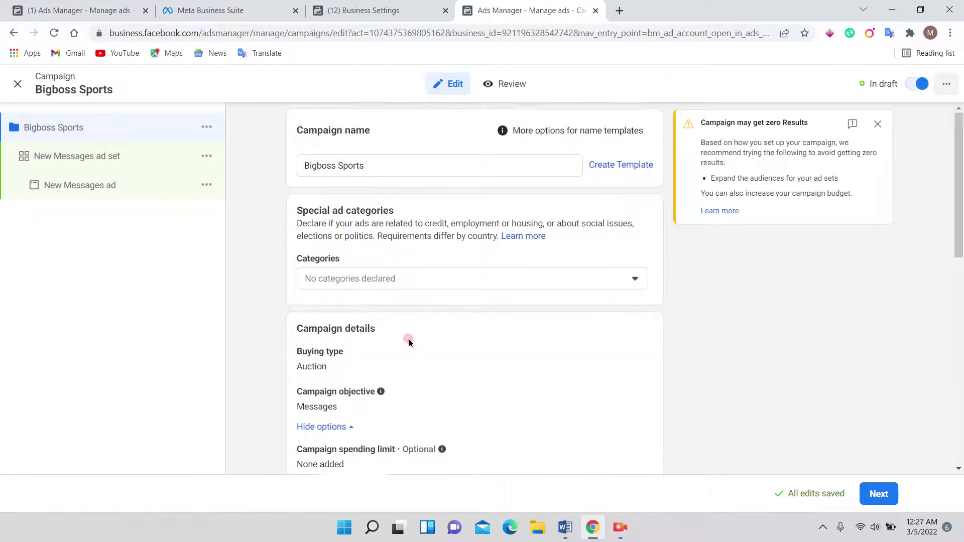
pyautogui.scroll(-1, 408, 343)
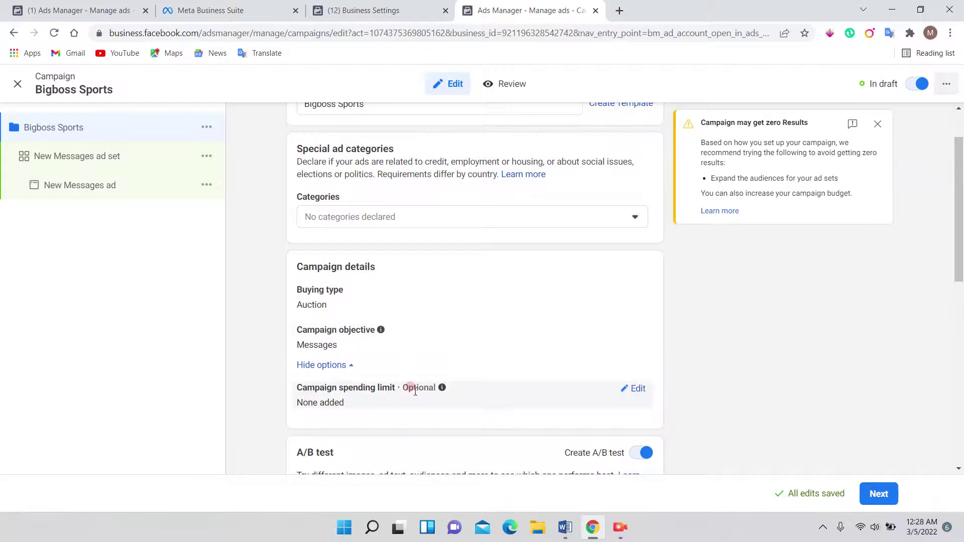
pyautogui.scroll(-3, 403, 409)
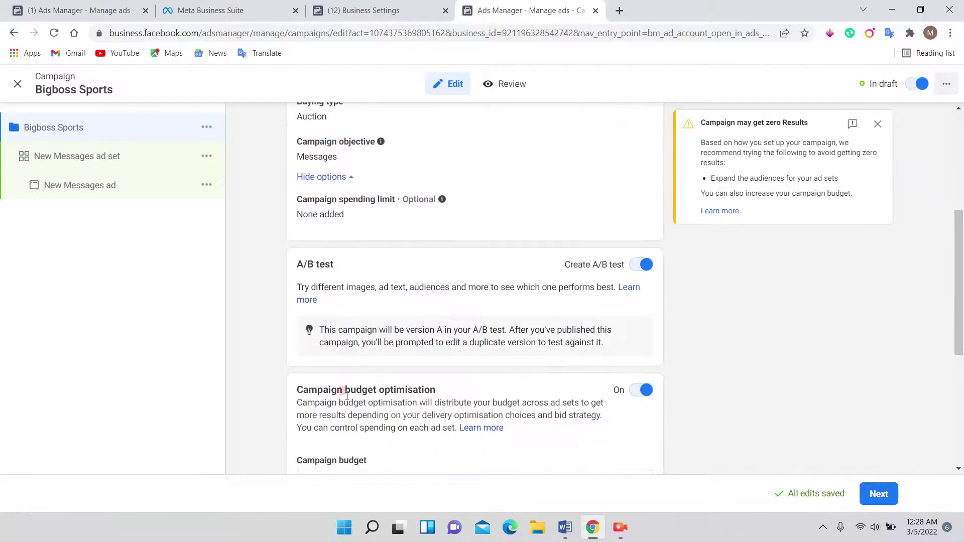
pyautogui.scroll(-3, 348, 395)
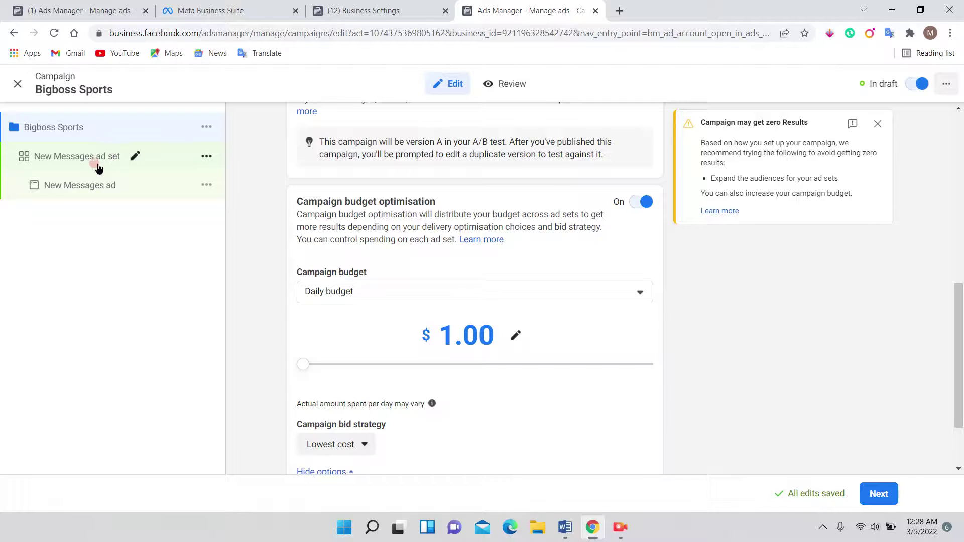
pyautogui.scroll(-2, 634, 410)
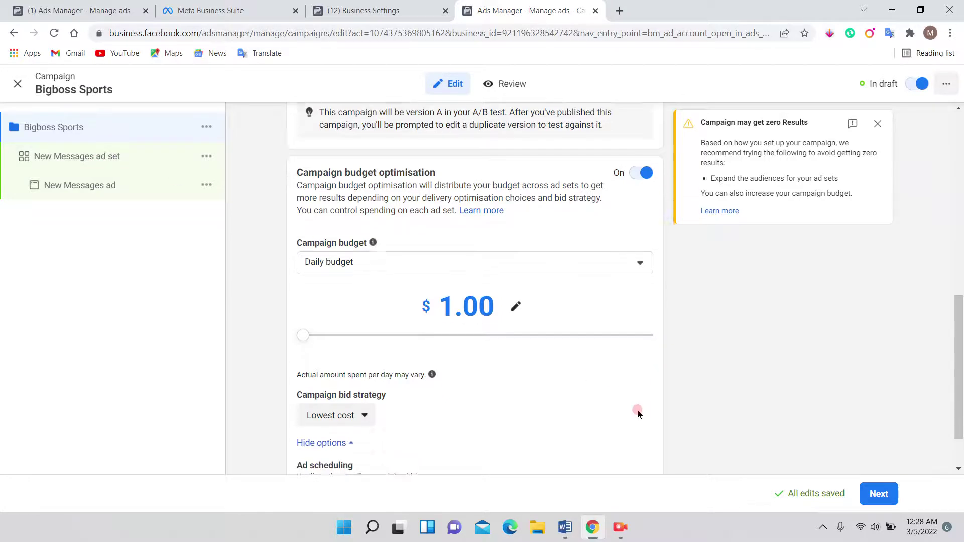
# Continue to the ad set settings and review the Ad type choices, keeping Click to message.
pyautogui.click(879, 494)
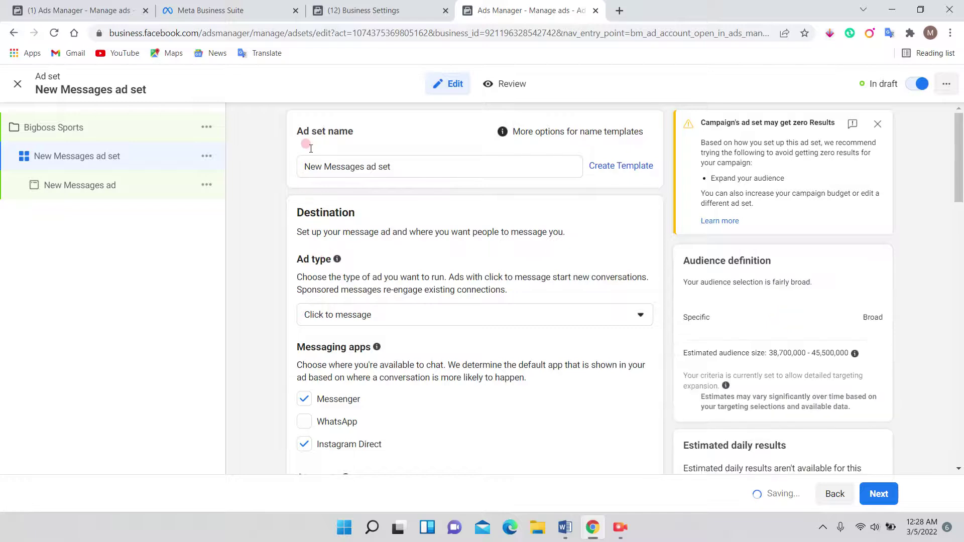
pyautogui.click(387, 169)
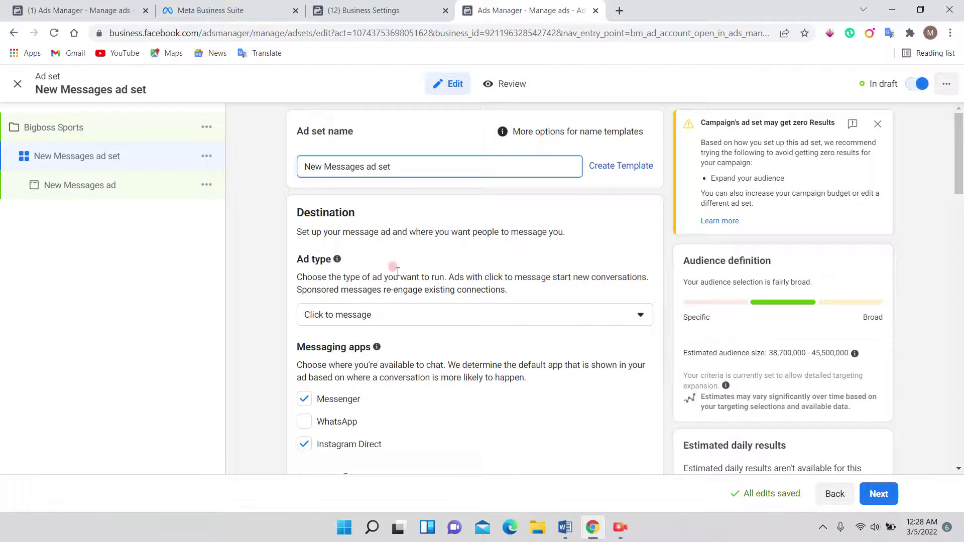
pyautogui.click(640, 315)
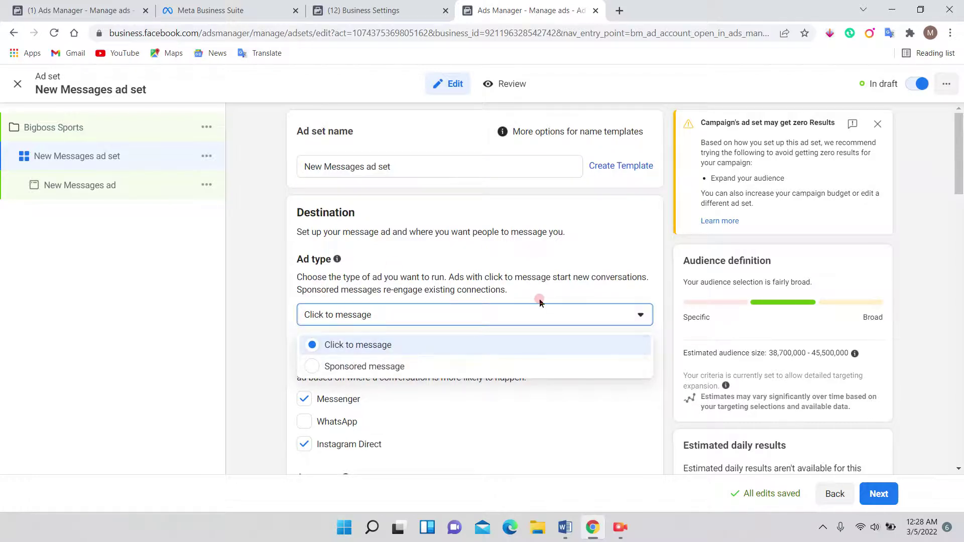
pyautogui.click(544, 255)
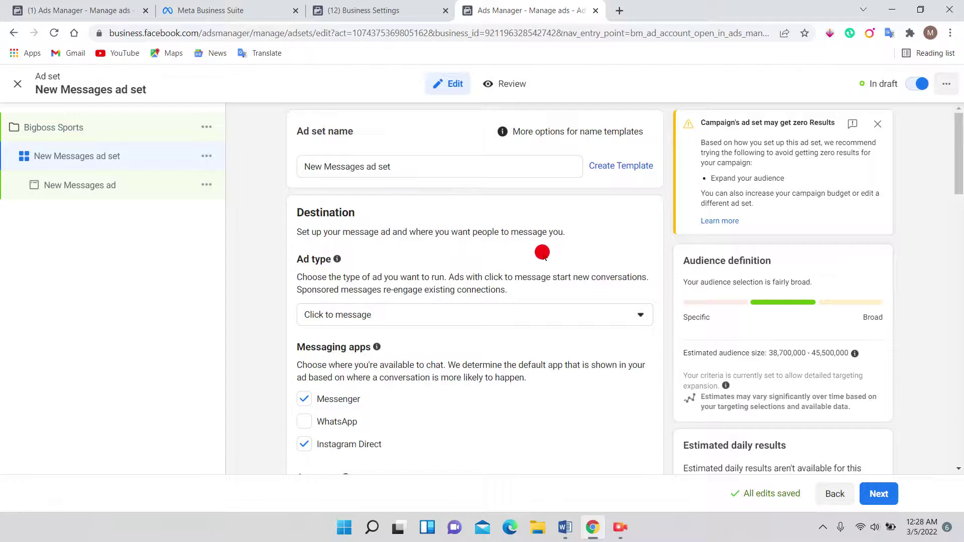
pyautogui.click(638, 315)
pyautogui.click(579, 252)
# Review the ad set's messaging apps and the Facebook Page and Instagram accounts that receive messages.
pyautogui.scroll(-5, 457, 377)
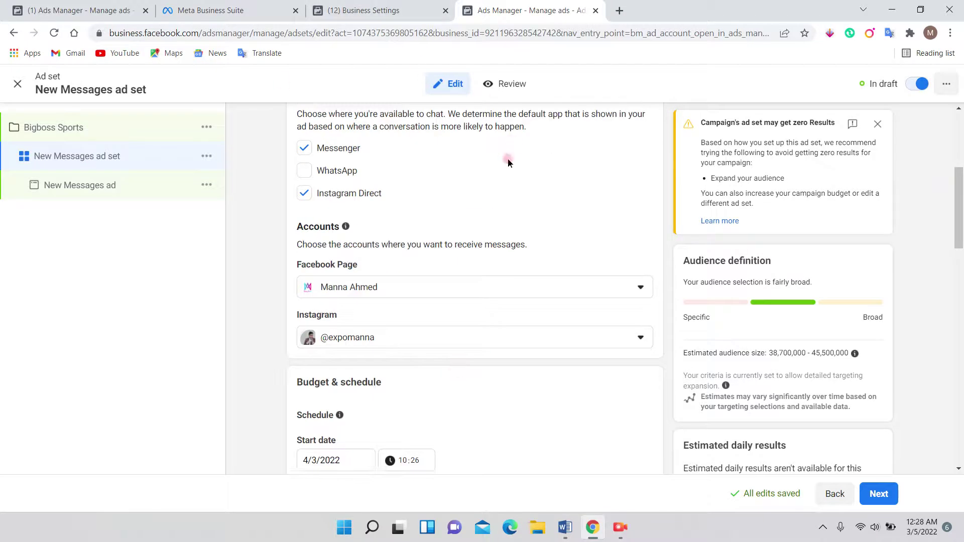
pyautogui.scroll(3, 420, 208)
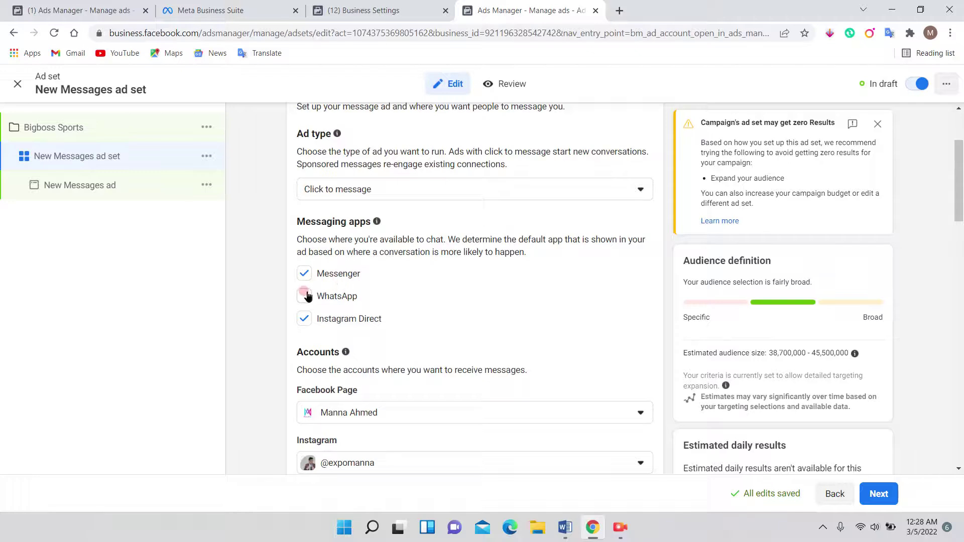
pyautogui.click(309, 275)
pyautogui.scroll(-3, 517, 319)
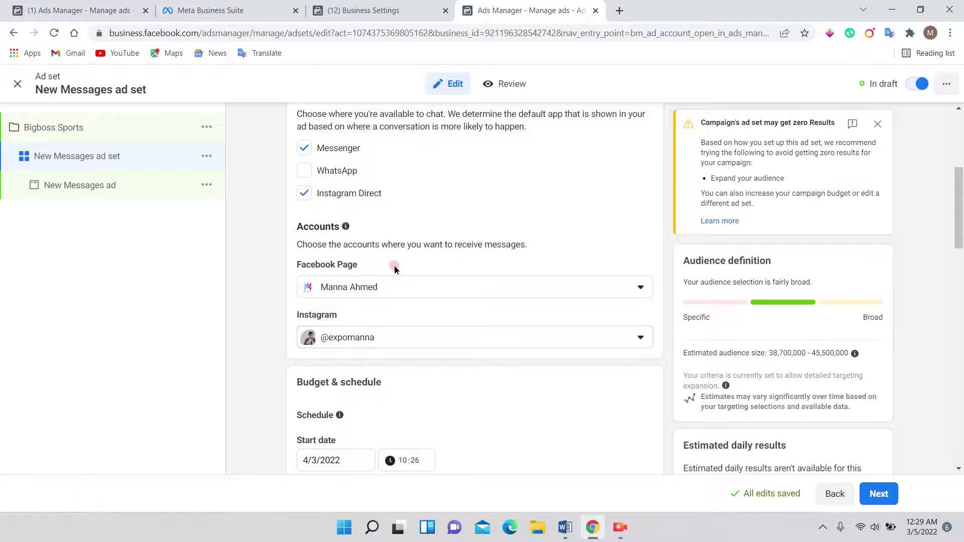
pyautogui.scroll(-3, 553, 253)
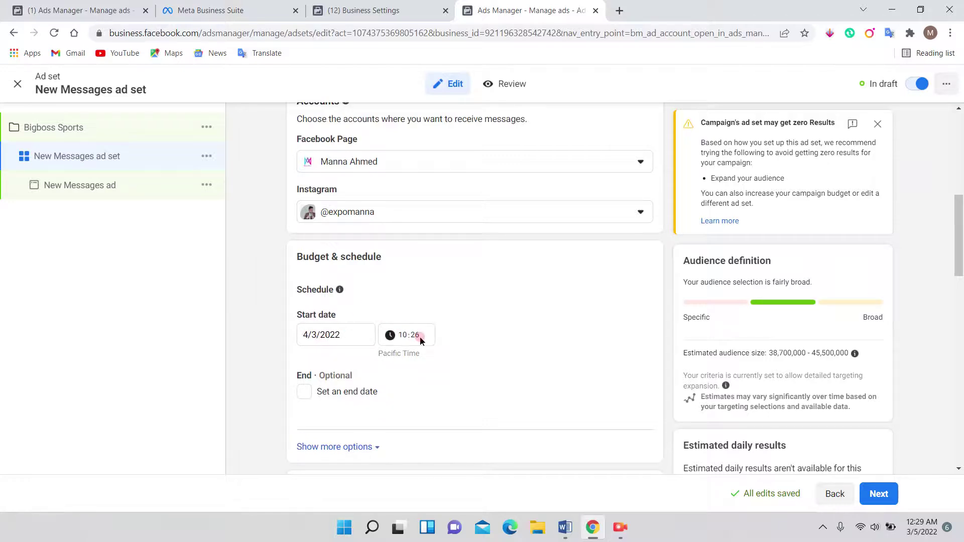
# Enable an end date in the ad set's schedule and set it to 15/3/2022.
pyautogui.scroll(-2, 346, 336)
pyautogui.scroll(-1, 349, 337)
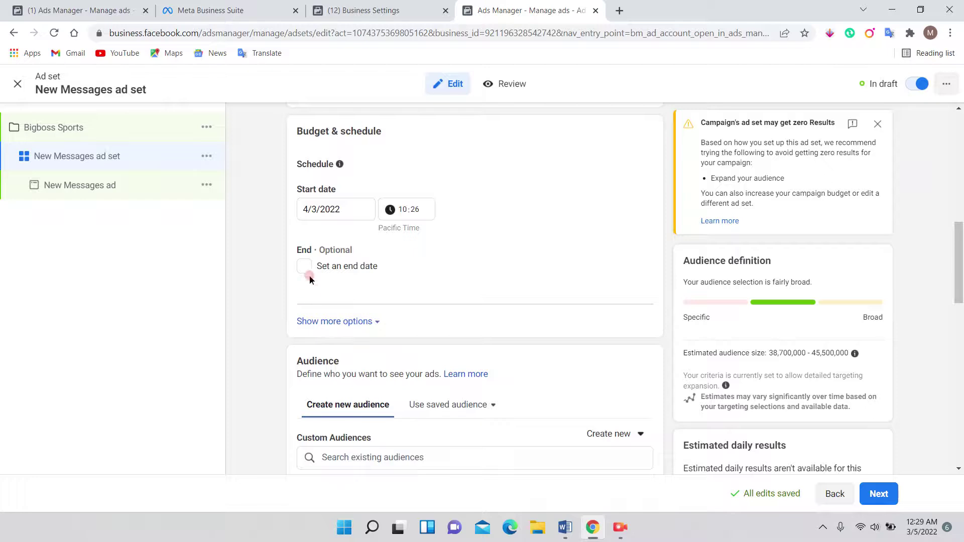
pyautogui.click(305, 268)
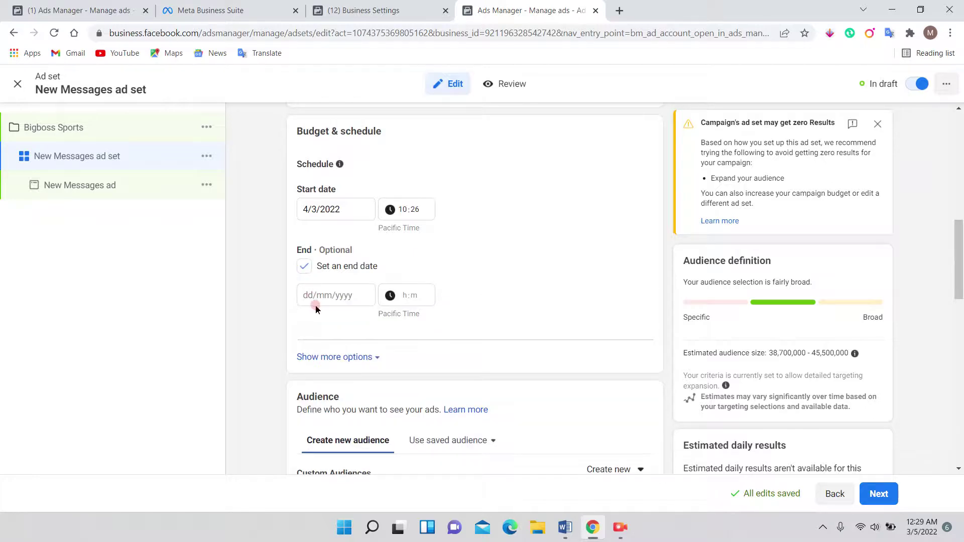
pyautogui.click(306, 268)
pyautogui.click(311, 299)
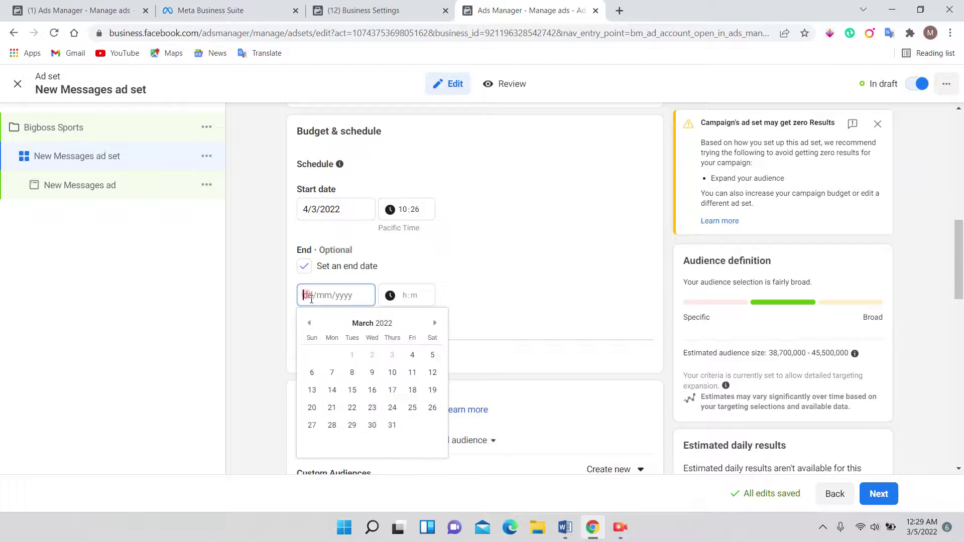
pyautogui.click(350, 391)
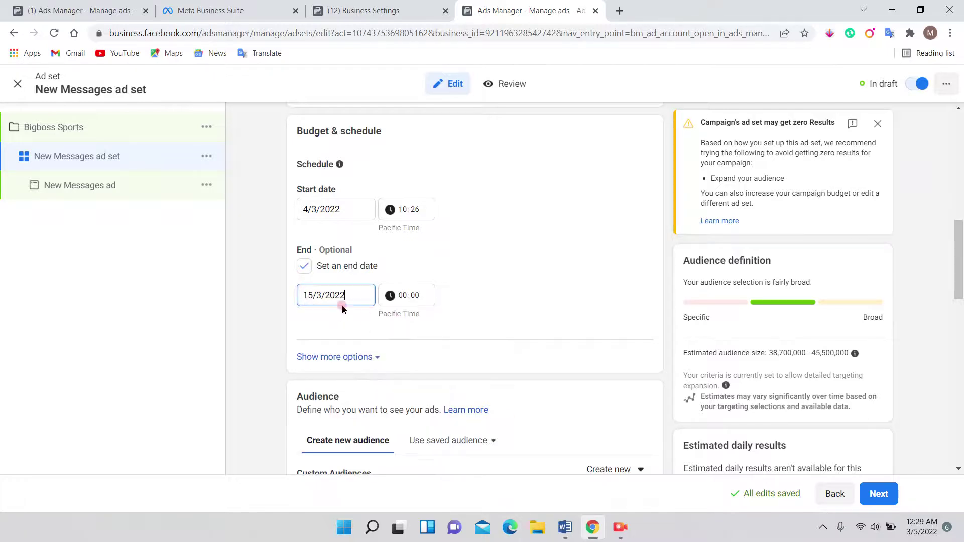
# Set the end time of the ad set's schedule to 11:00.
pyautogui.click(403, 296)
pyautogui.click(403, 299)
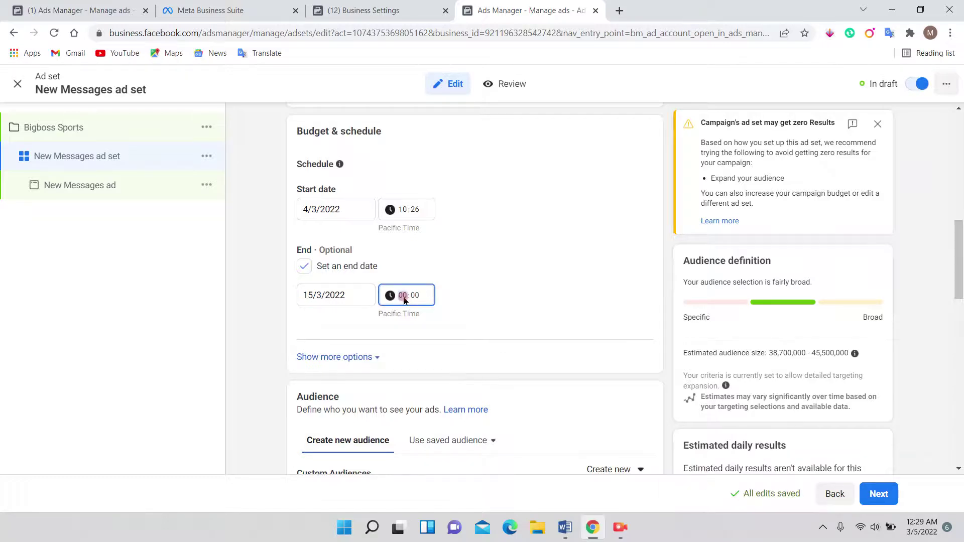
pyautogui.click(424, 298)
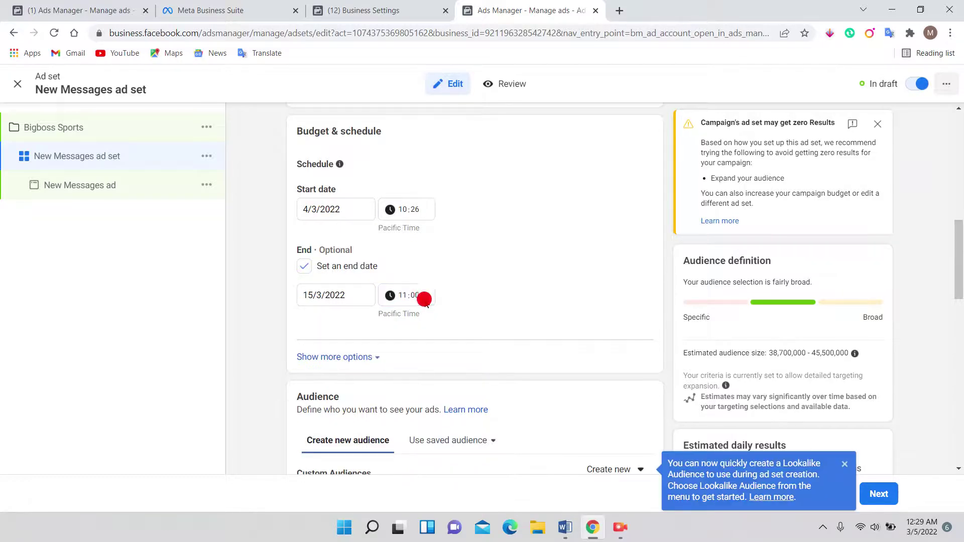
pyautogui.click(435, 297)
pyautogui.click(503, 262)
# Expand the additional budget and schedule options to view the Ad set spend limits, and collapse them again.
pyautogui.scroll(-2, 504, 263)
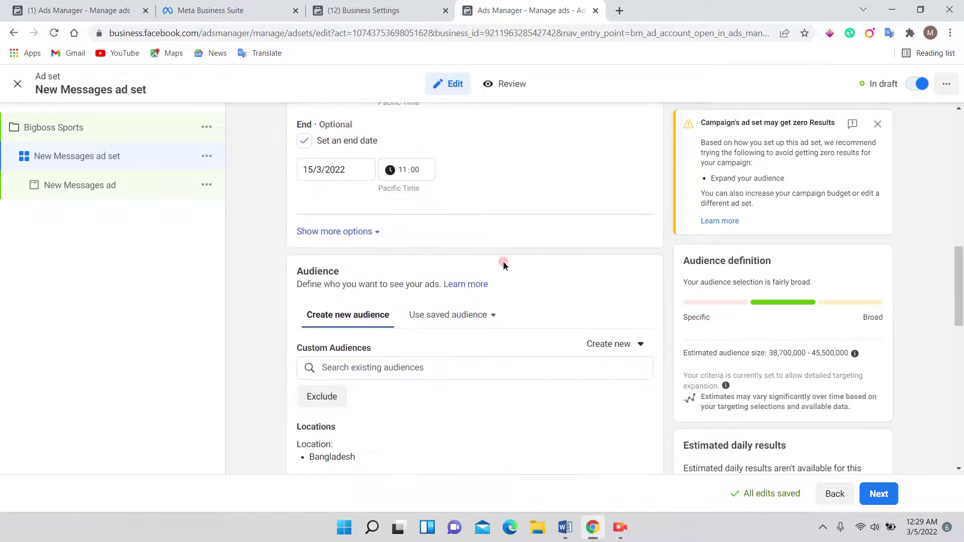
pyautogui.click(371, 231)
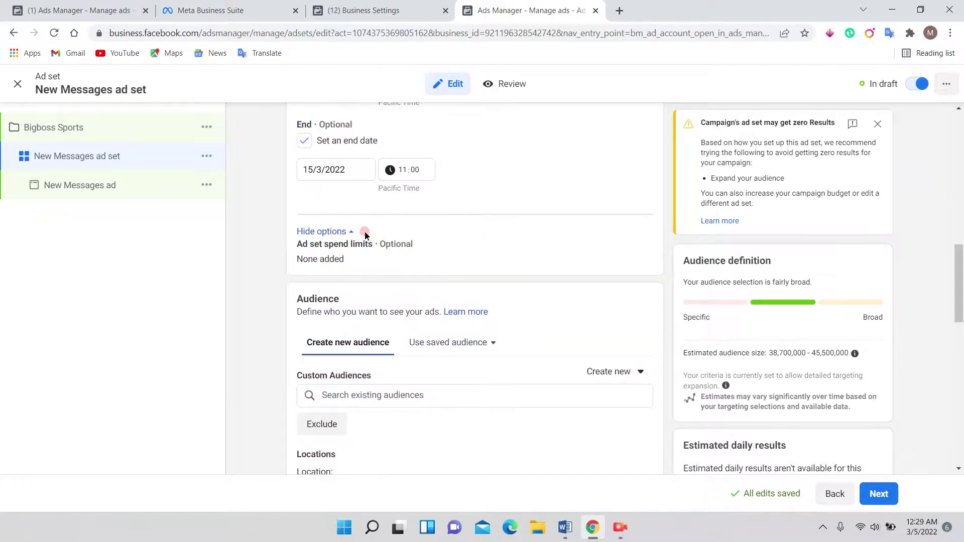
pyautogui.click(349, 232)
# Set the audience's maximum age to 45.
pyautogui.scroll(-3, 496, 207)
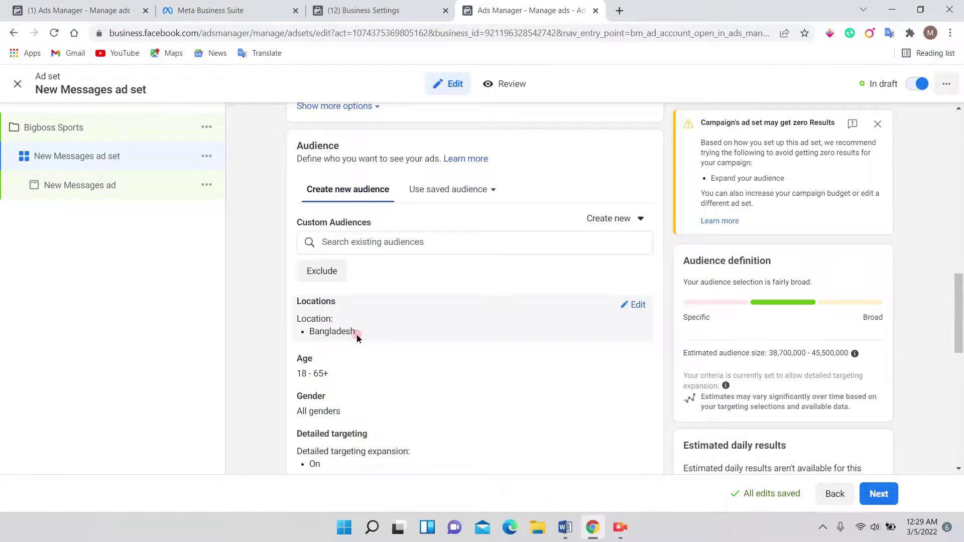
pyautogui.scroll(-1, 461, 333)
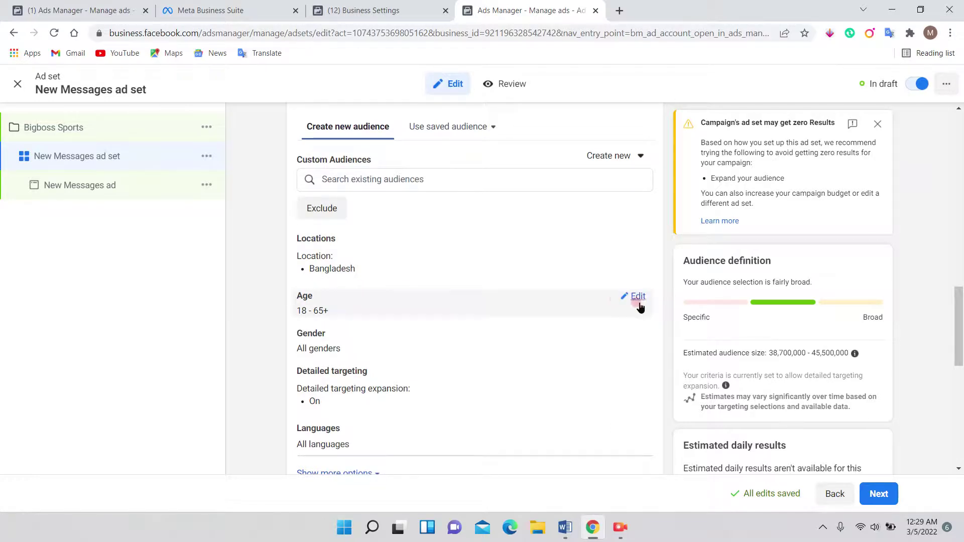
pyautogui.click(620, 300)
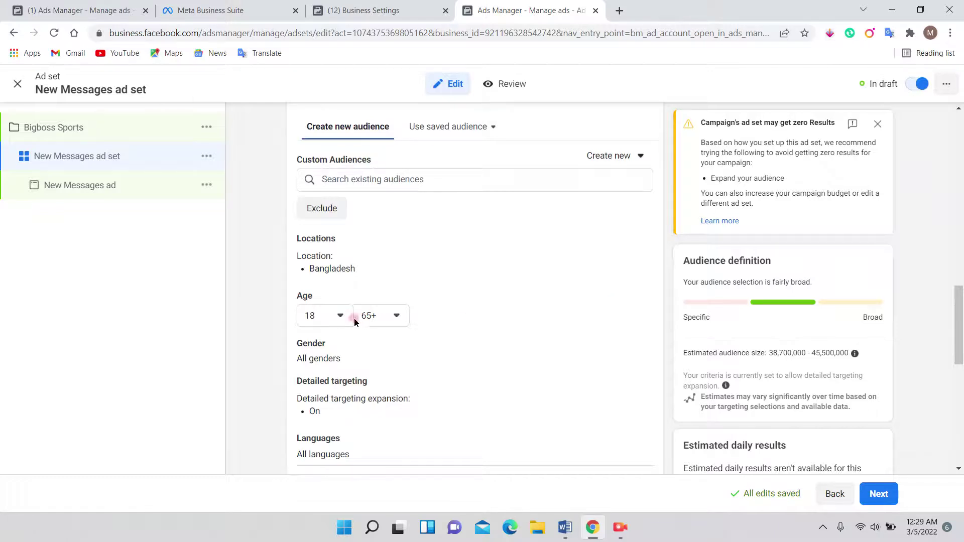
pyautogui.click(397, 315)
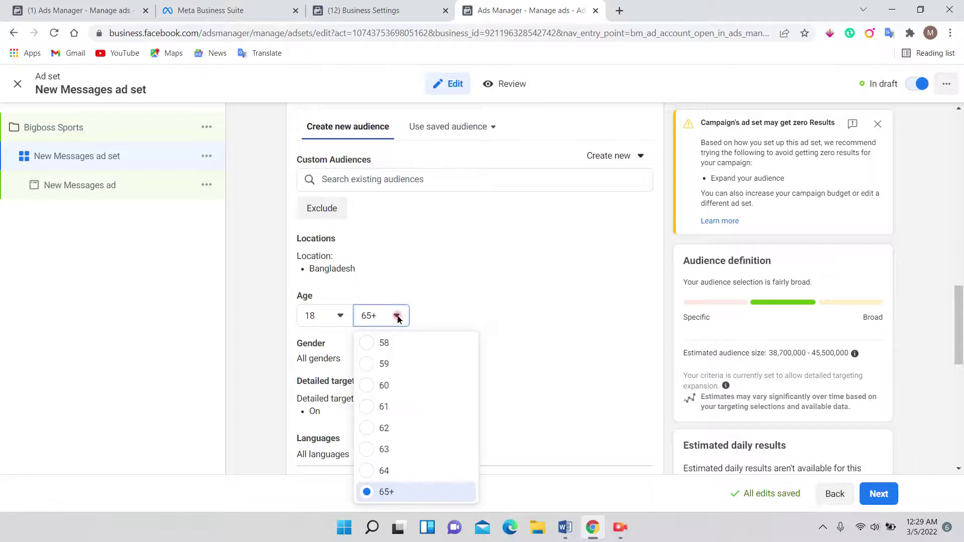
pyautogui.scroll(2, 405, 408)
pyautogui.scroll(4, 406, 409)
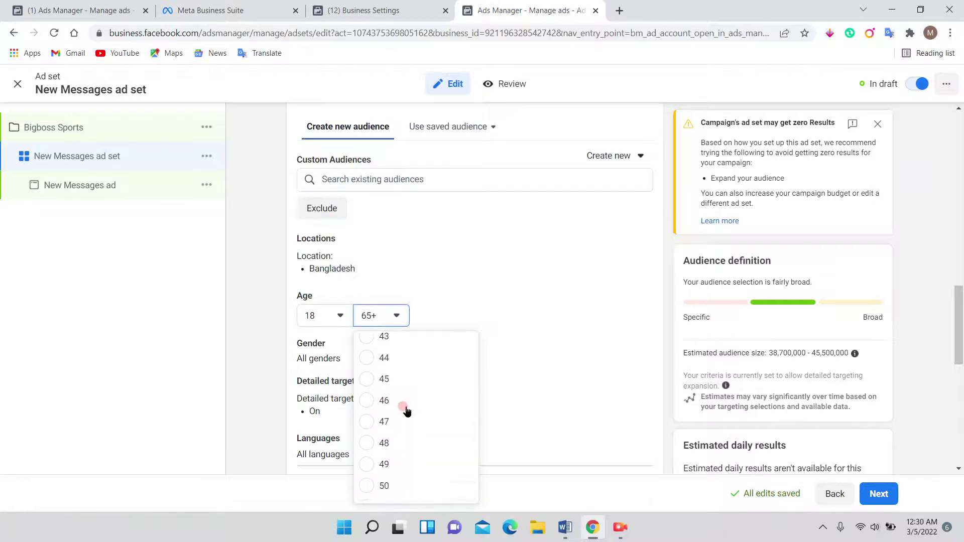
pyautogui.click(403, 384)
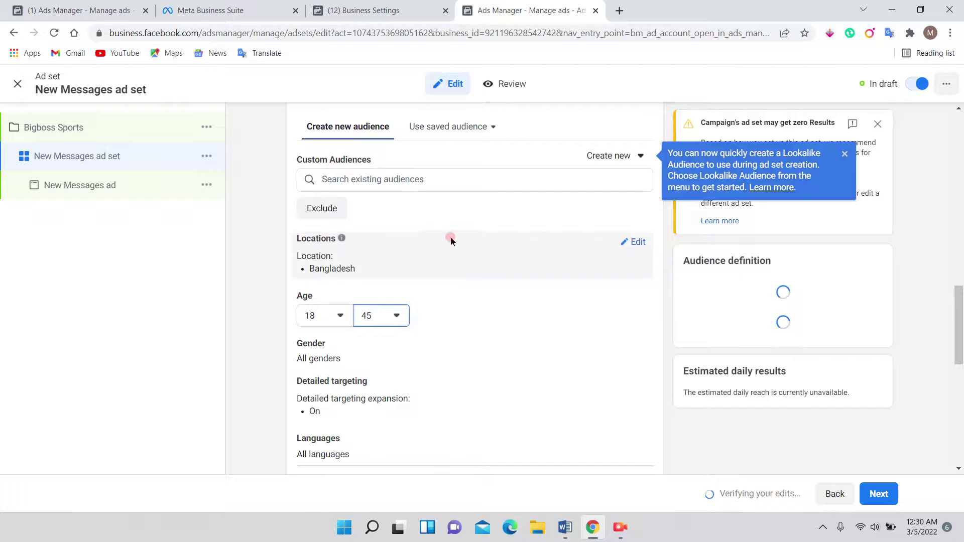
# Open the audience's Languages setting for editing.
pyautogui.scroll(-1, 548, 335)
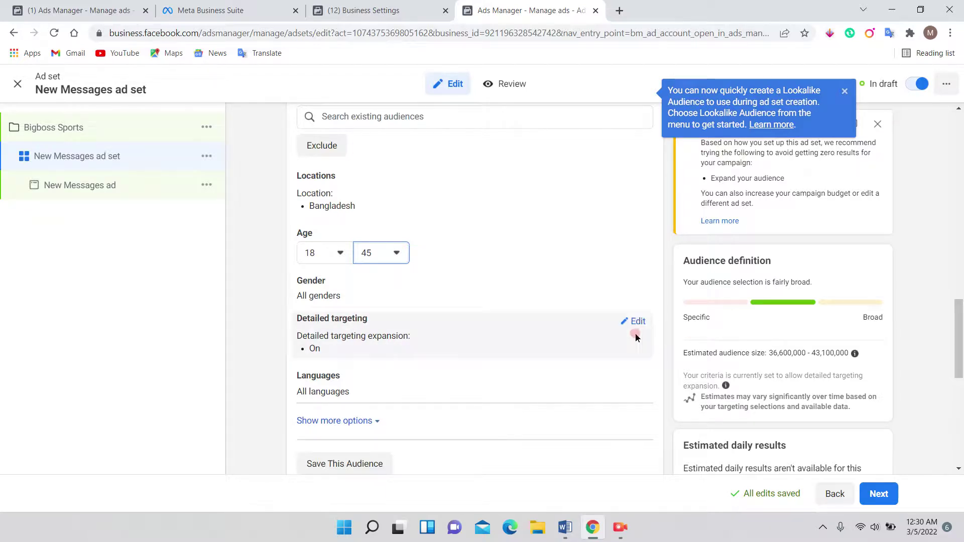
pyautogui.scroll(-3, 381, 369)
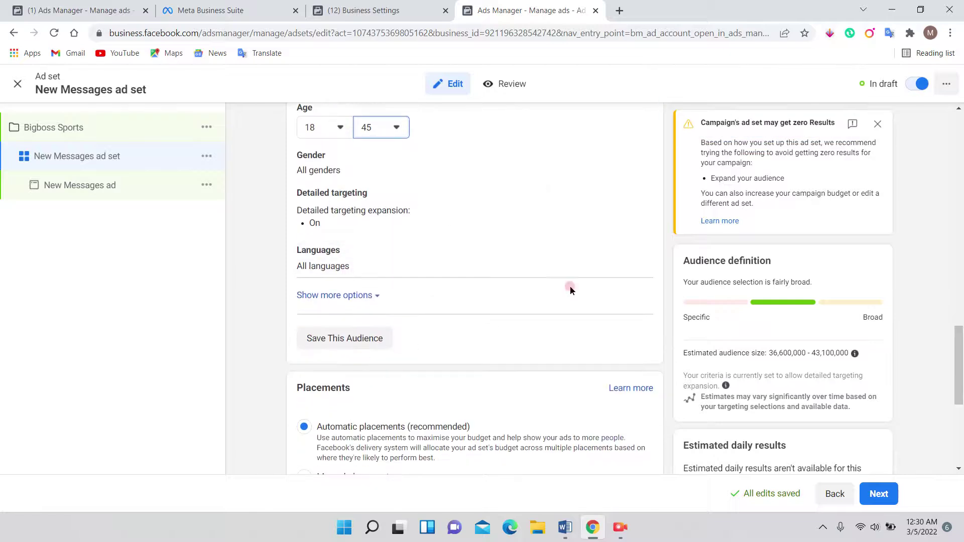
pyautogui.click(626, 250)
pyautogui.click(390, 264)
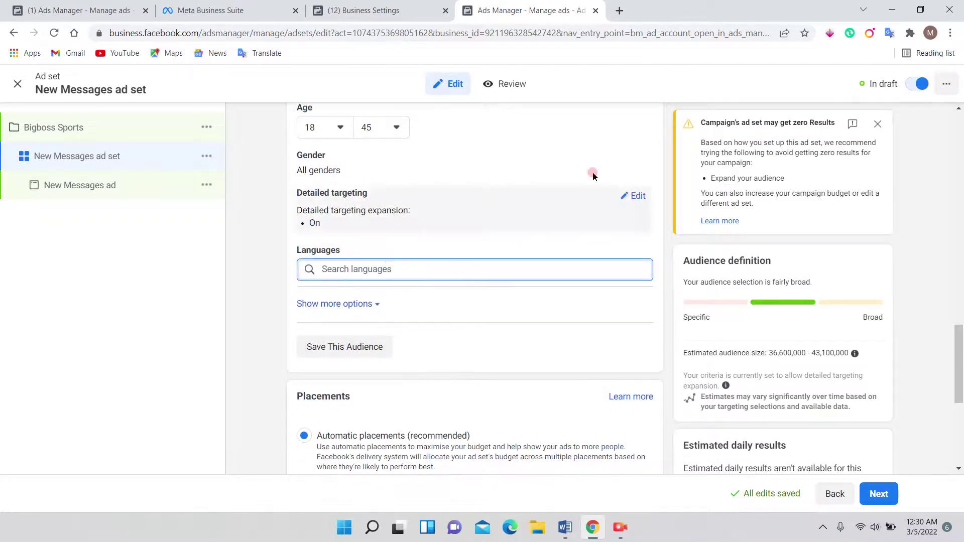
# Close the language search without a selection and check the saved audience choices in the ad set's Audience section.
pyautogui.click(606, 304)
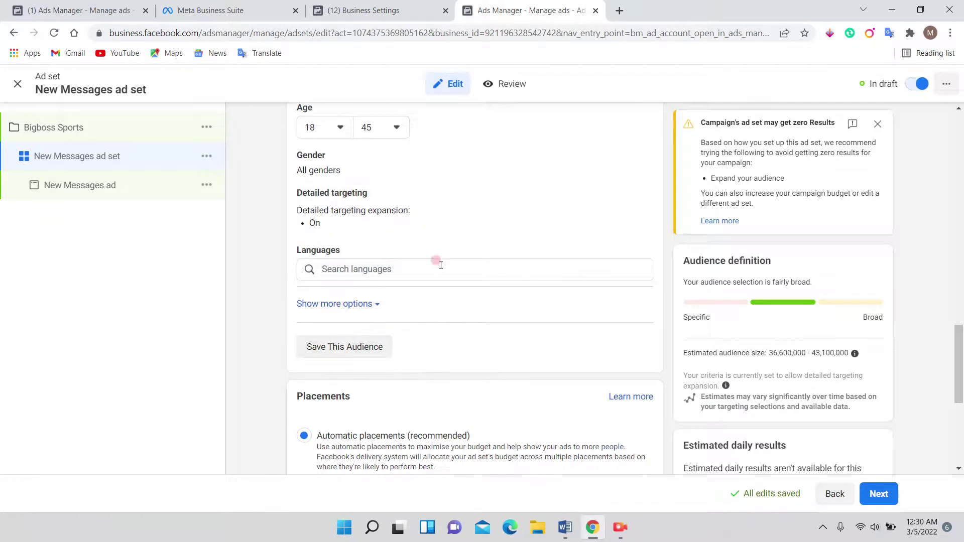
pyautogui.scroll(7, 435, 263)
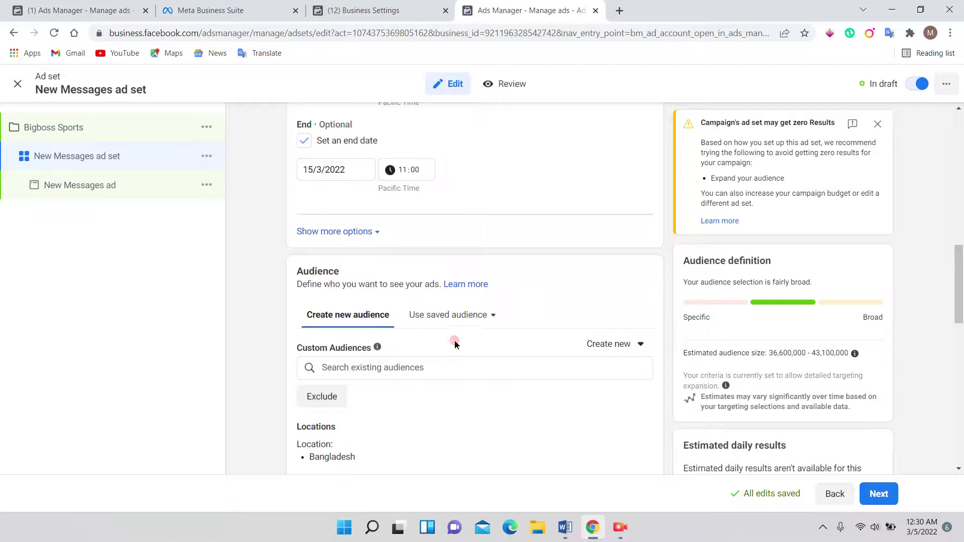
pyautogui.click(444, 318)
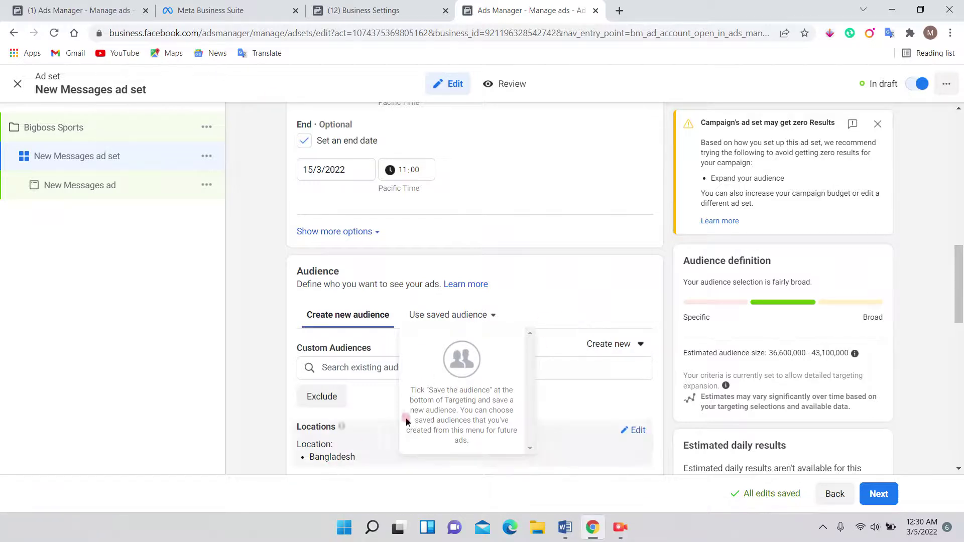
pyautogui.click(598, 301)
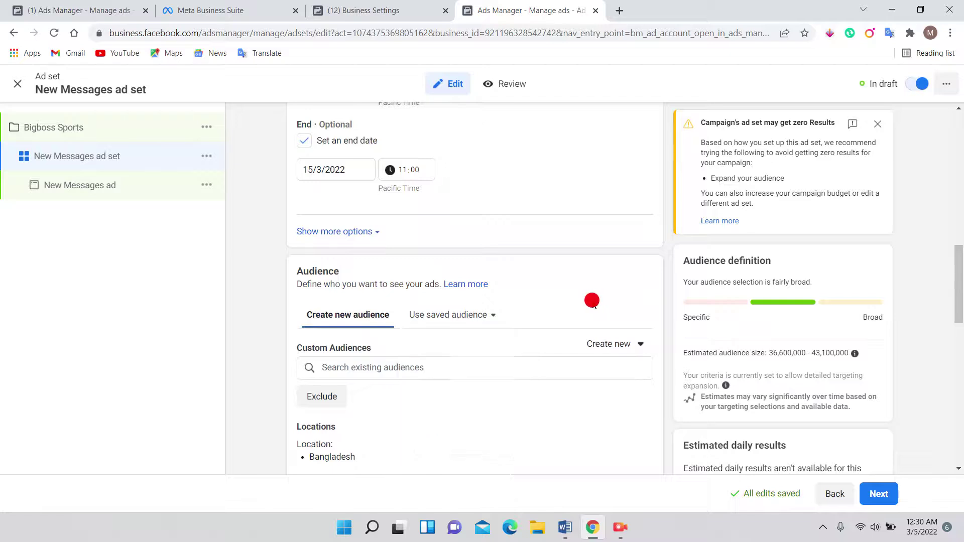
# View the Custom Audience creation form with Facebook Page as the source, and close it without creating an audience.
pyautogui.click(636, 343)
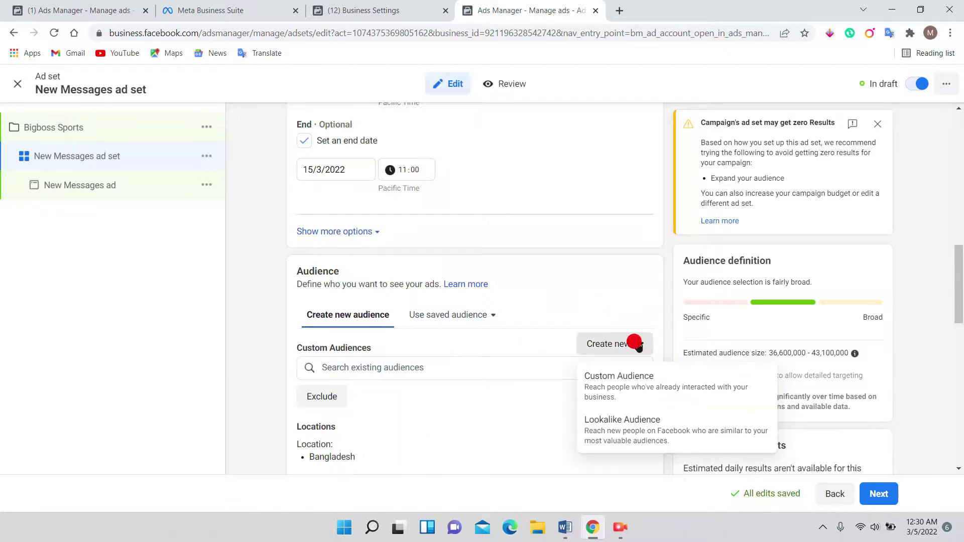
pyautogui.click(613, 397)
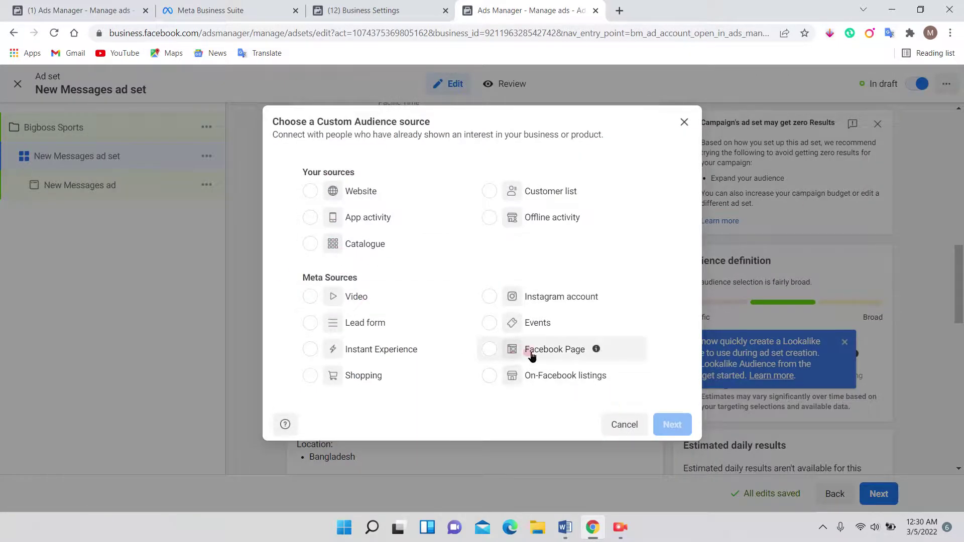
pyautogui.click(498, 356)
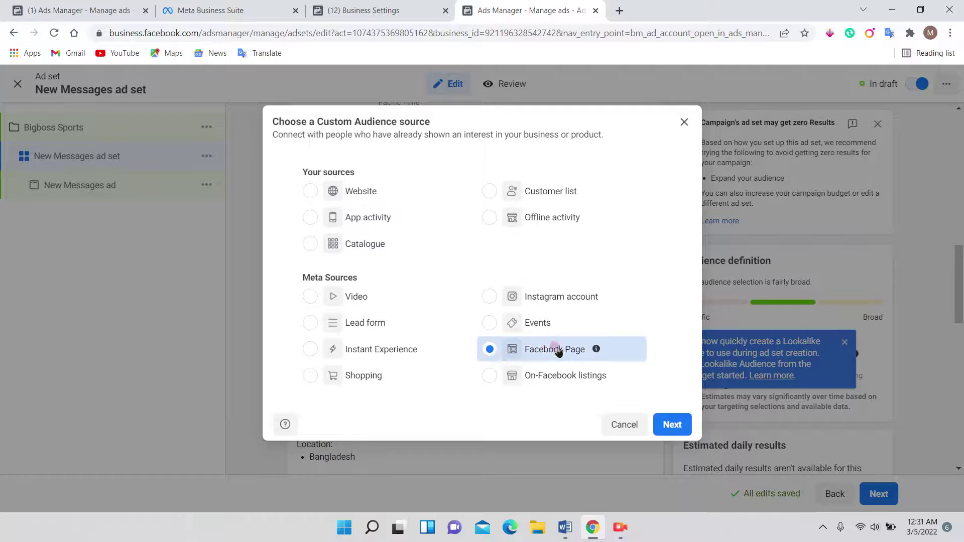
pyautogui.click(671, 423)
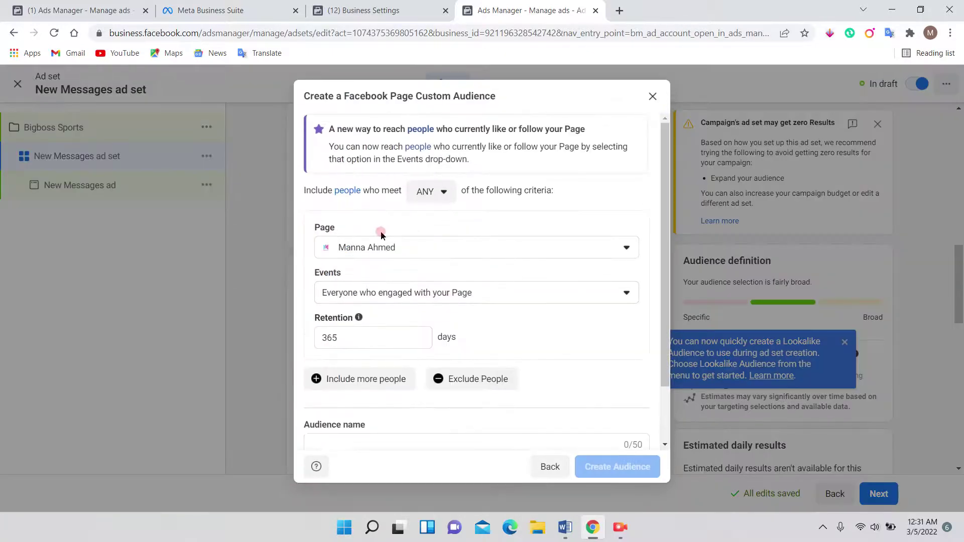
pyautogui.click(653, 95)
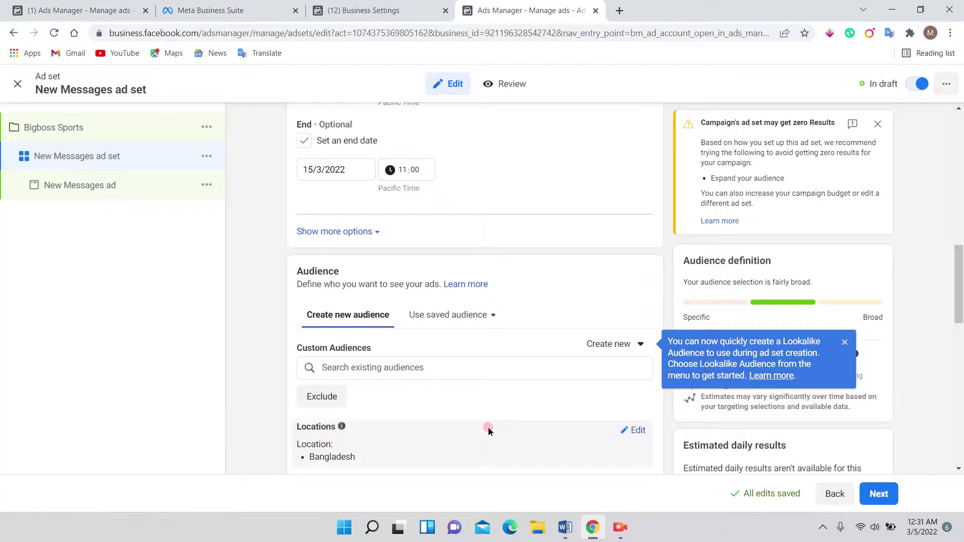
# Switch the ad set to Manual placements and review its platform and placement options.
pyautogui.scroll(-15, 487, 429)
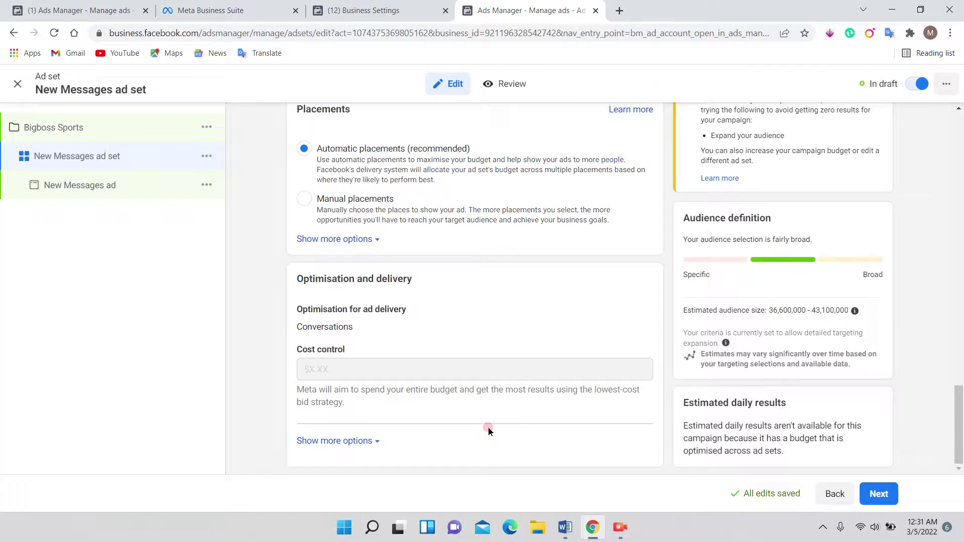
pyautogui.scroll(1, 487, 431)
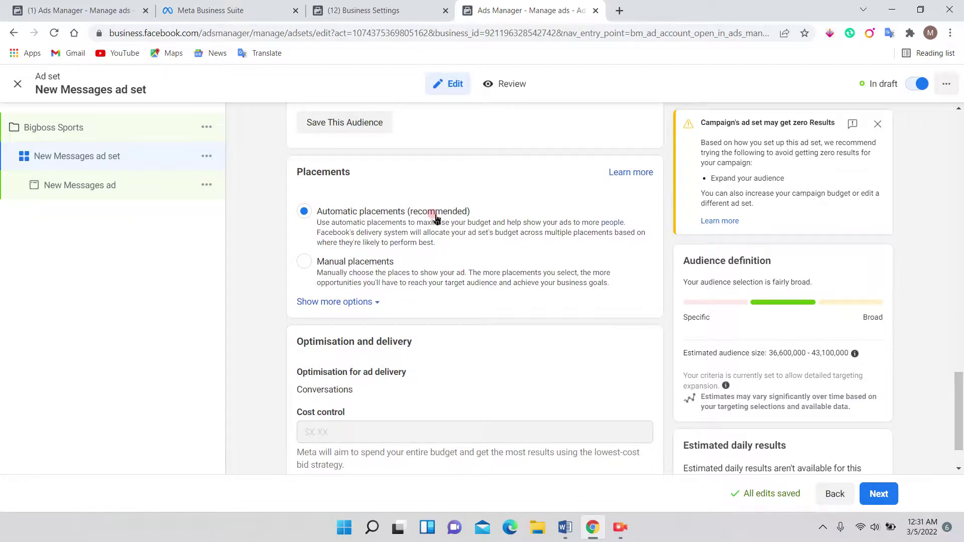
pyautogui.click(307, 270)
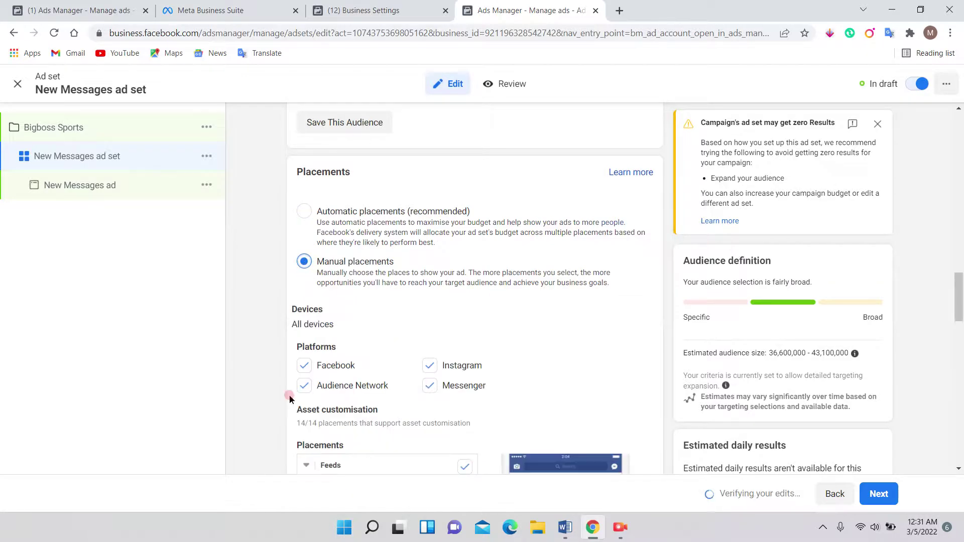
pyautogui.click(334, 363)
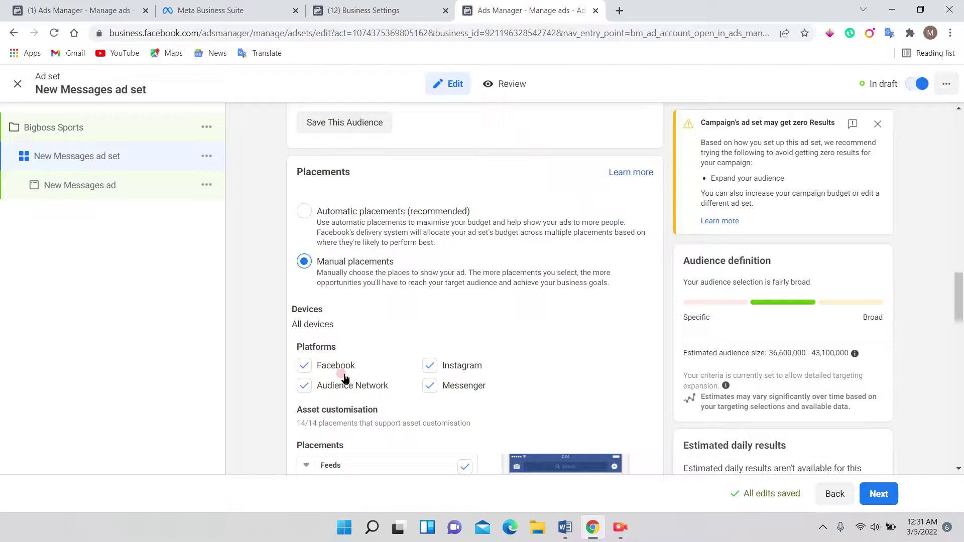
pyautogui.click(444, 363)
pyautogui.scroll(-1, 486, 351)
pyautogui.scroll(-1, 486, 353)
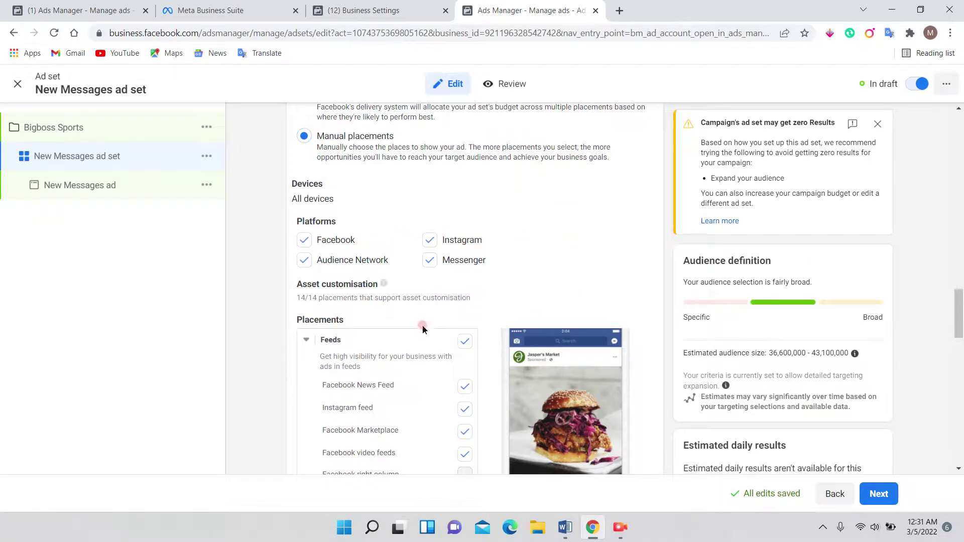
pyautogui.scroll(-6, 394, 319)
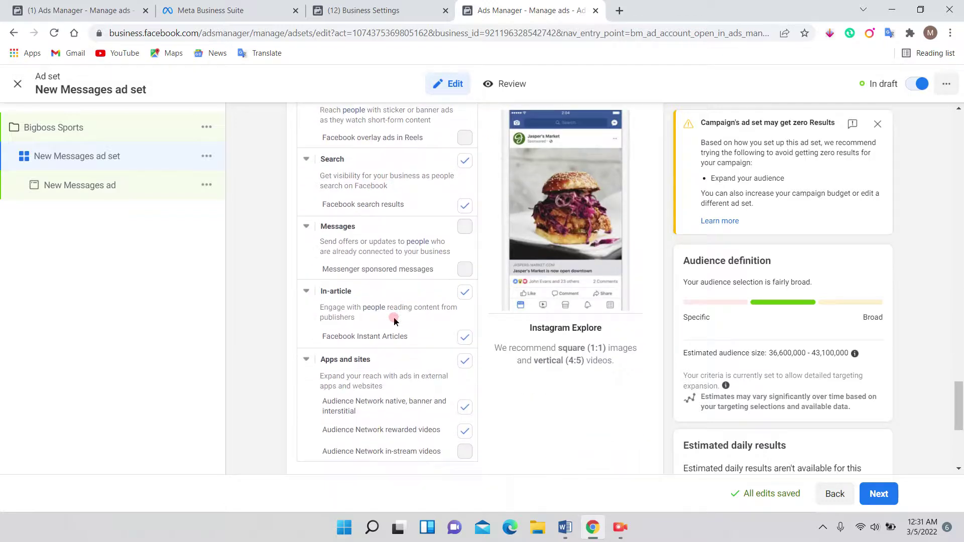
# Try to edit the optimisation for ad delivery, and continue from the ad set to the ad's setup.
pyautogui.scroll(-5, 394, 321)
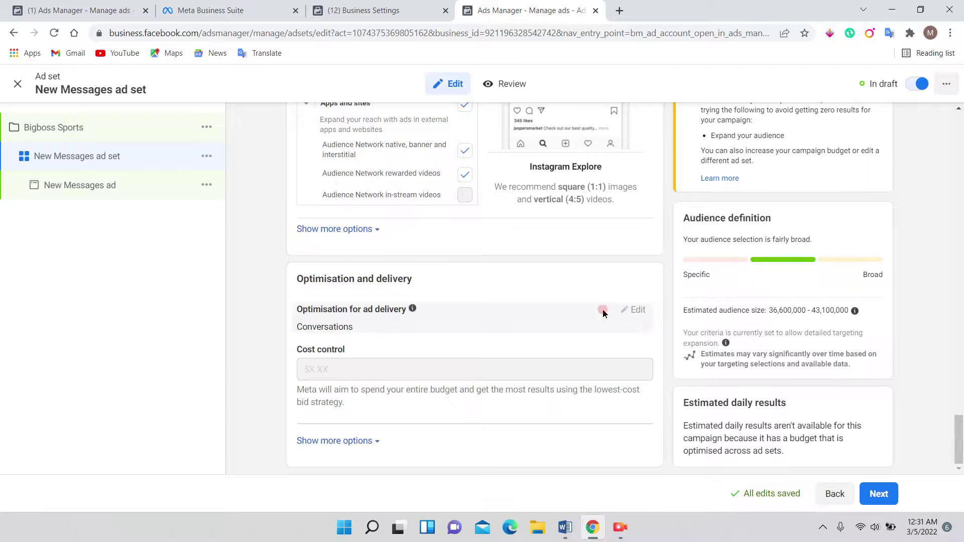
pyautogui.click(630, 308)
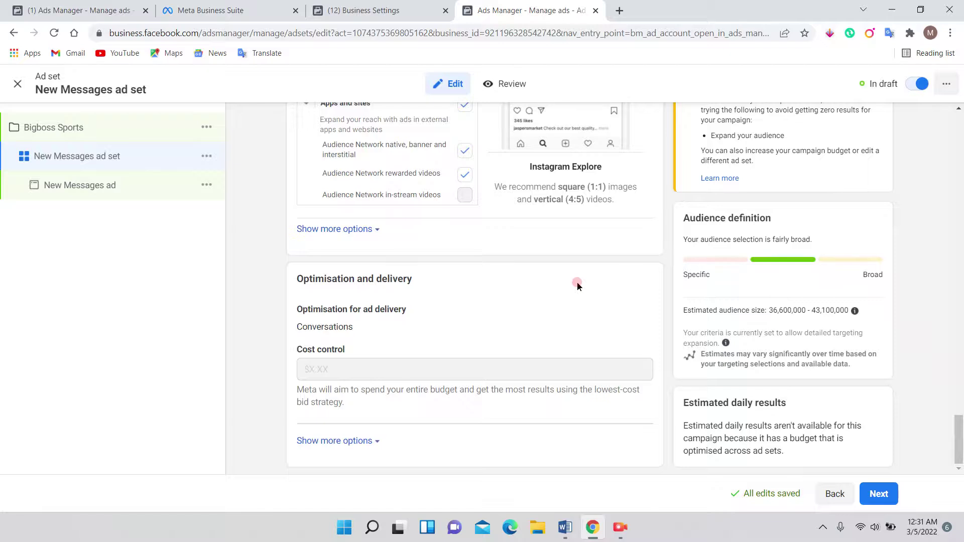
pyautogui.scroll(20, 577, 286)
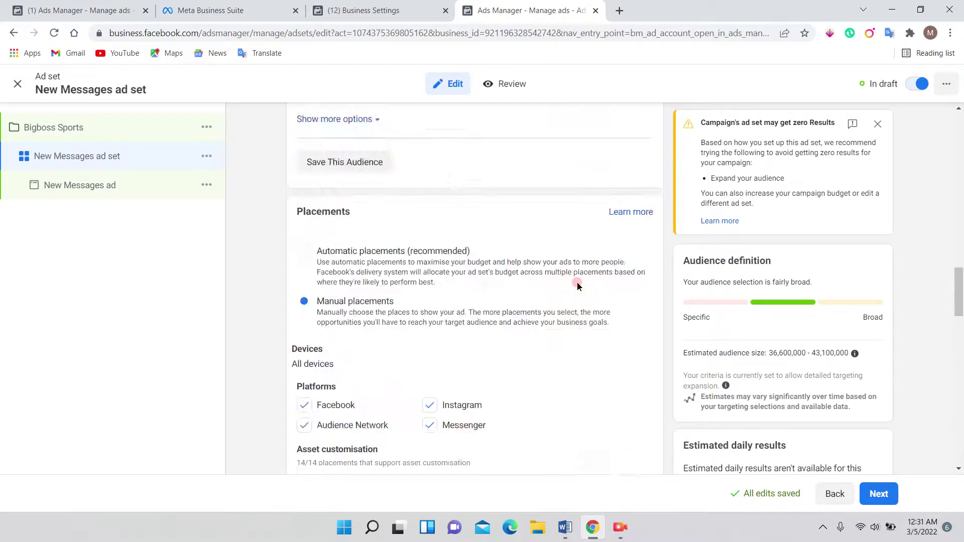
pyautogui.scroll(6, 578, 282)
pyautogui.click(878, 493)
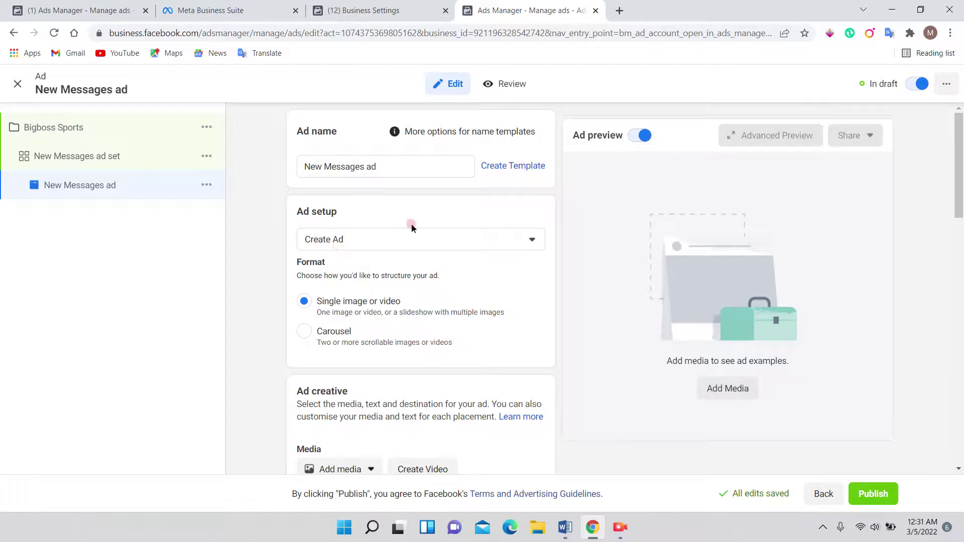
# Set the ad setup of the New Messages ad to Use existing post.
pyautogui.click(532, 239)
pyautogui.click(532, 239)
pyautogui.click(530, 238)
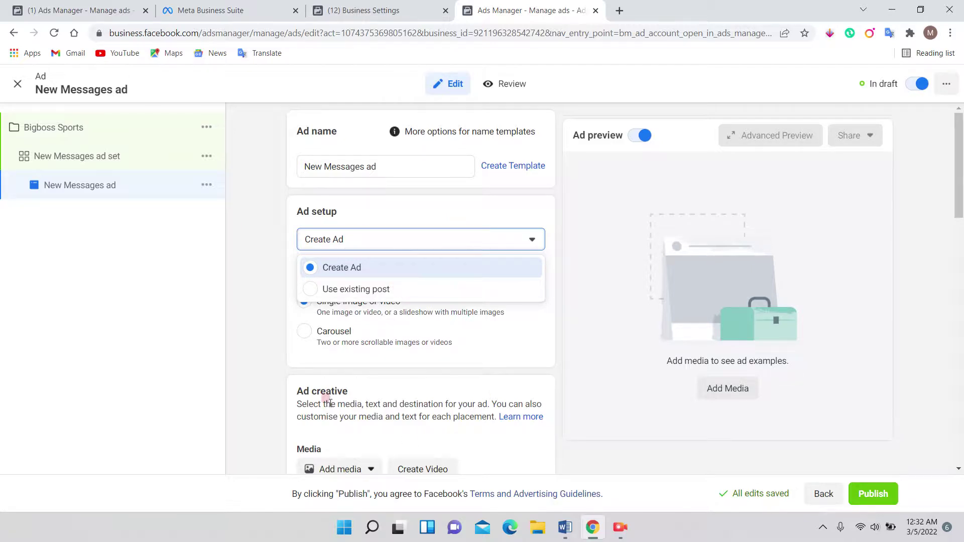
pyautogui.click(387, 291)
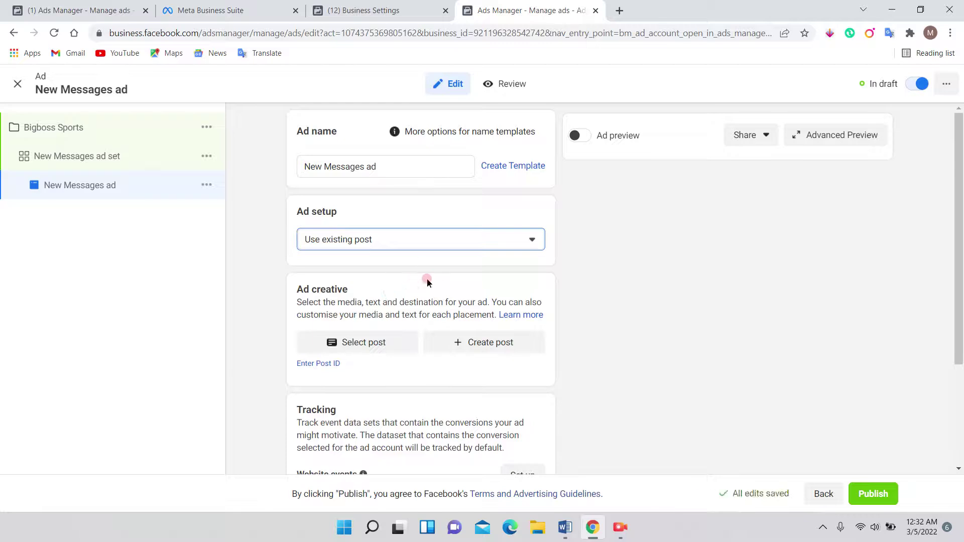
# Select the Facebook post about the best YouTube video SEO for top ranking, created 4 Mar 2022, as the ad creative.
pyautogui.click(382, 343)
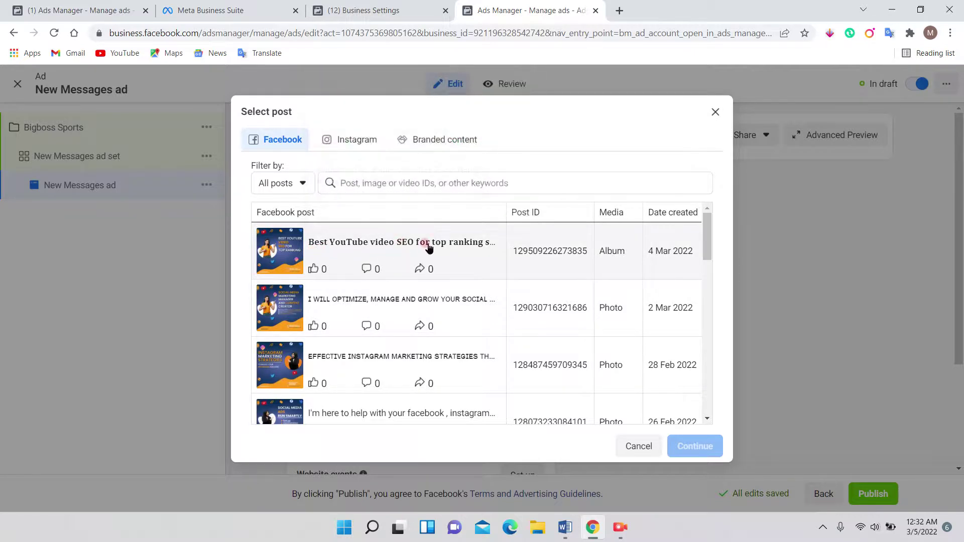
pyautogui.click(289, 252)
pyautogui.click(684, 448)
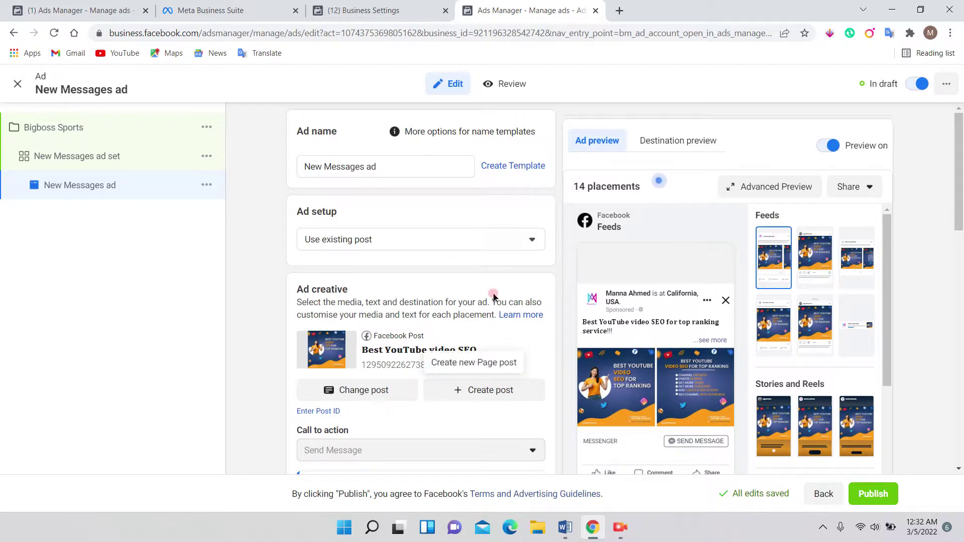
# Try to open the choices for the ad's call to action.
pyautogui.scroll(-3, 494, 297)
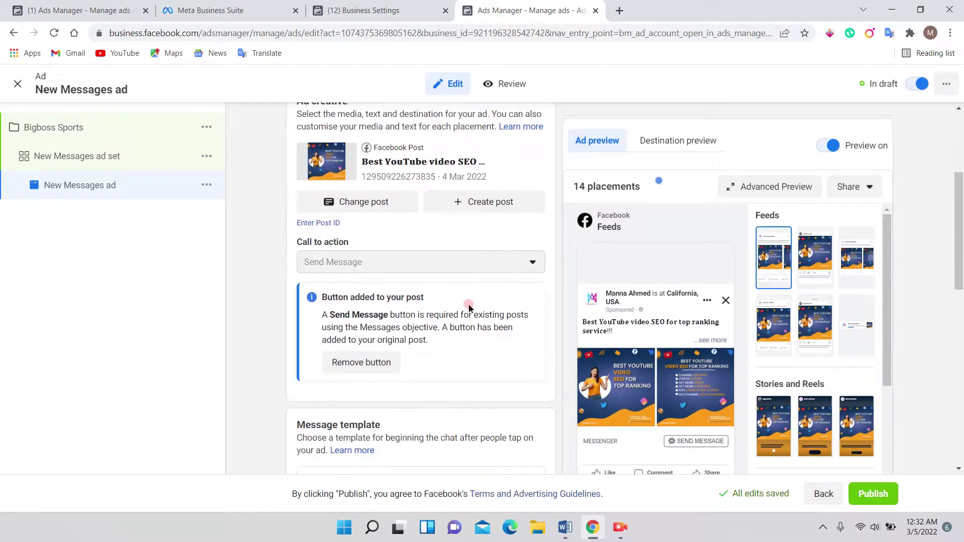
pyautogui.click(528, 264)
pyautogui.click(536, 262)
pyautogui.click(532, 261)
pyautogui.click(533, 262)
pyautogui.scroll(-2, 532, 265)
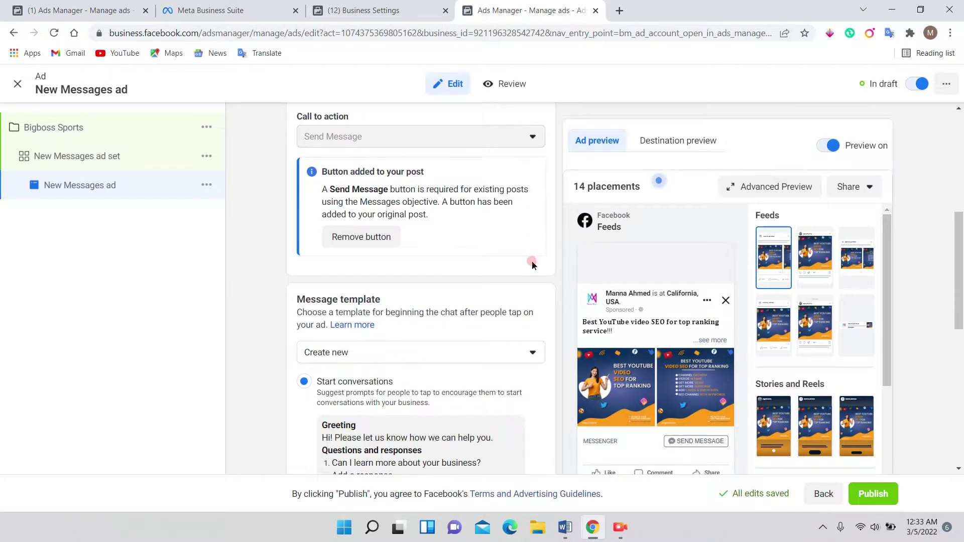
pyautogui.scroll(2, 532, 265)
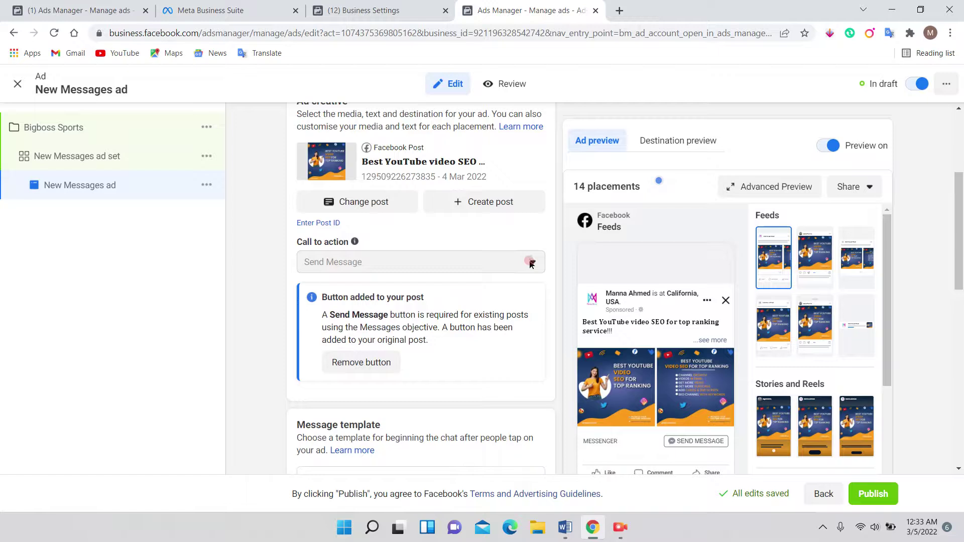
pyautogui.click(531, 262)
# Check the Create new and Use existing choices for the message template, leaving it on Create new.
pyautogui.scroll(-4, 476, 271)
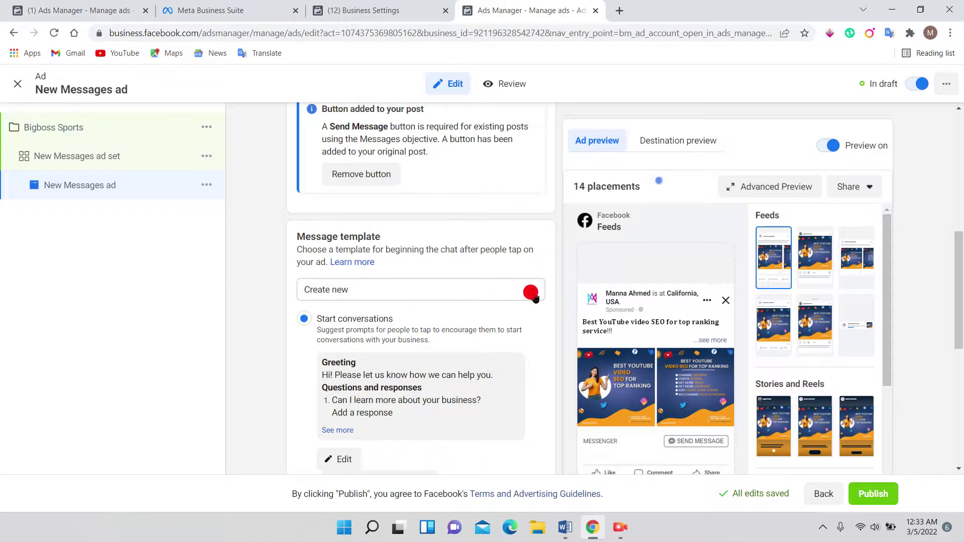
pyautogui.click(533, 292)
pyautogui.click(359, 342)
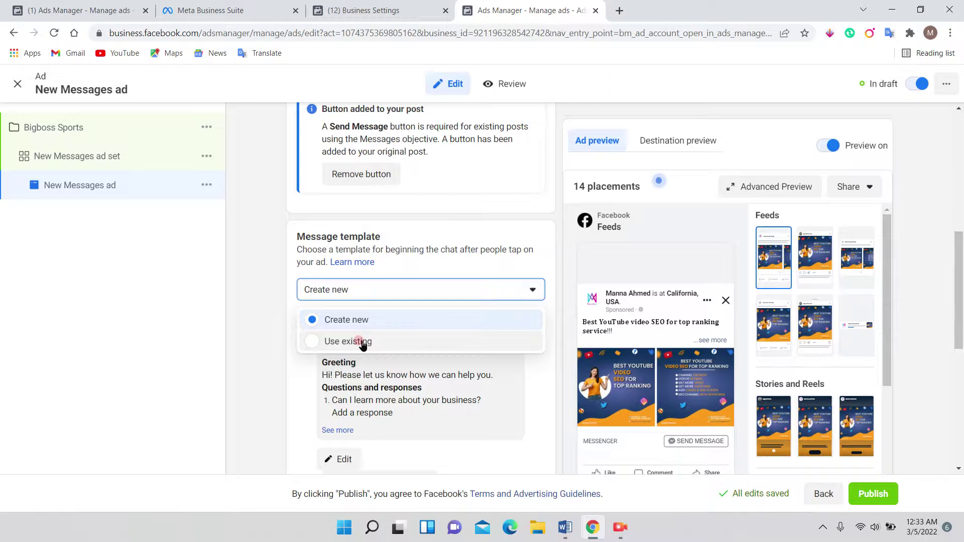
pyautogui.click(479, 265)
# Examine the ad's message template types and its tracking settings, including the optional URL parameters.
pyautogui.scroll(-6, 481, 267)
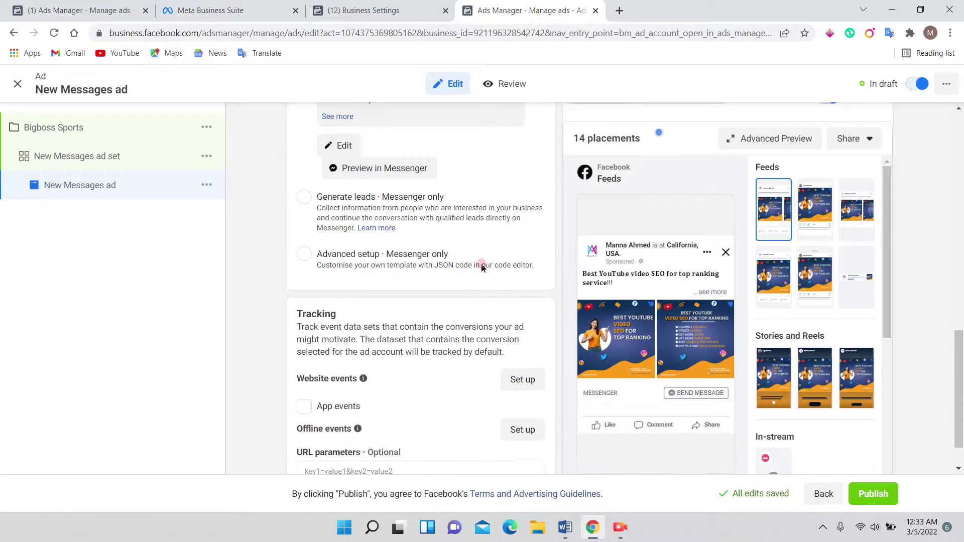
pyautogui.scroll(1, 480, 266)
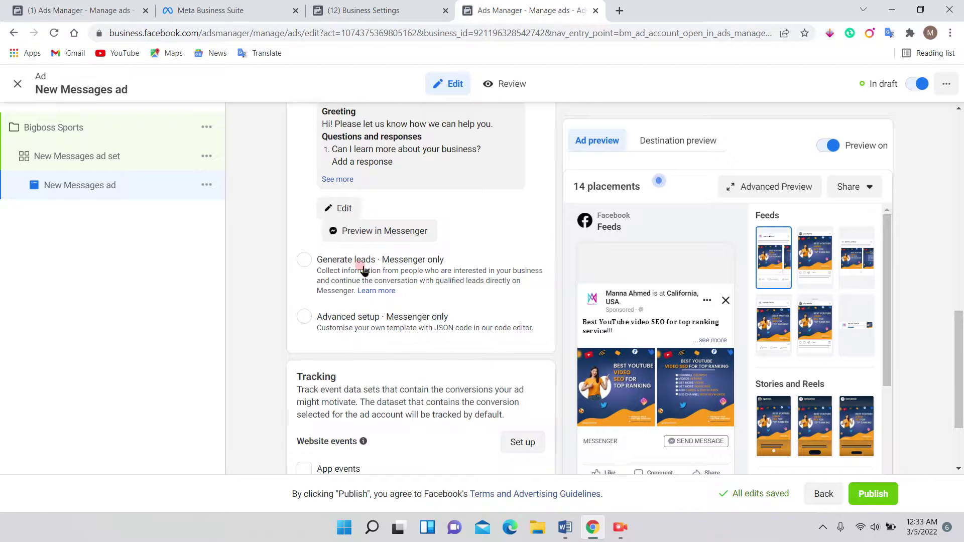
pyautogui.scroll(1, 354, 275)
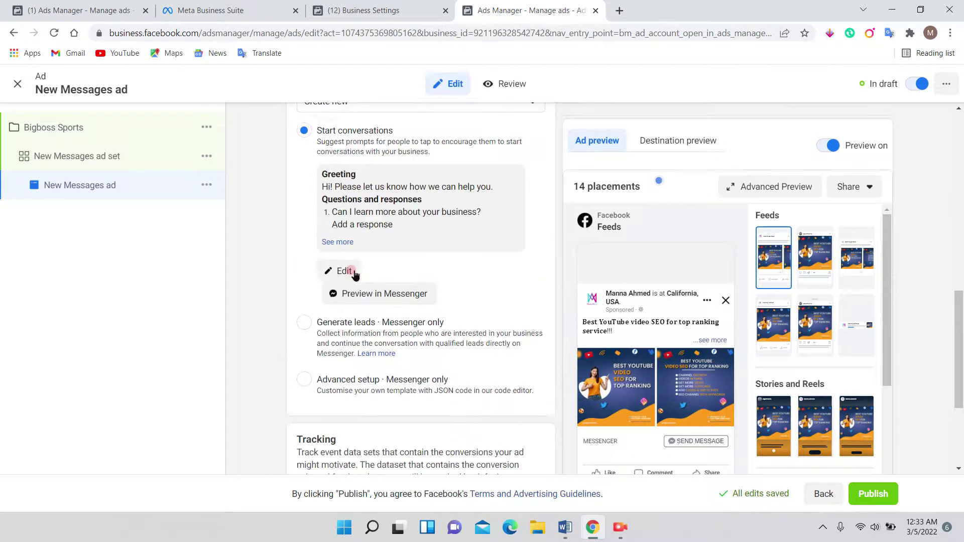
pyautogui.scroll(1, 354, 275)
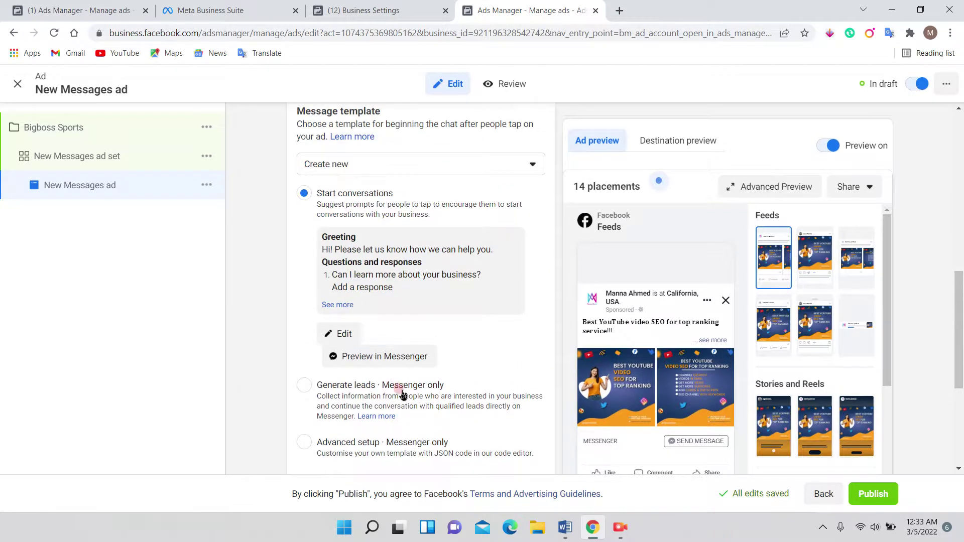
pyautogui.scroll(-1, 403, 394)
pyautogui.scroll(-3, 402, 394)
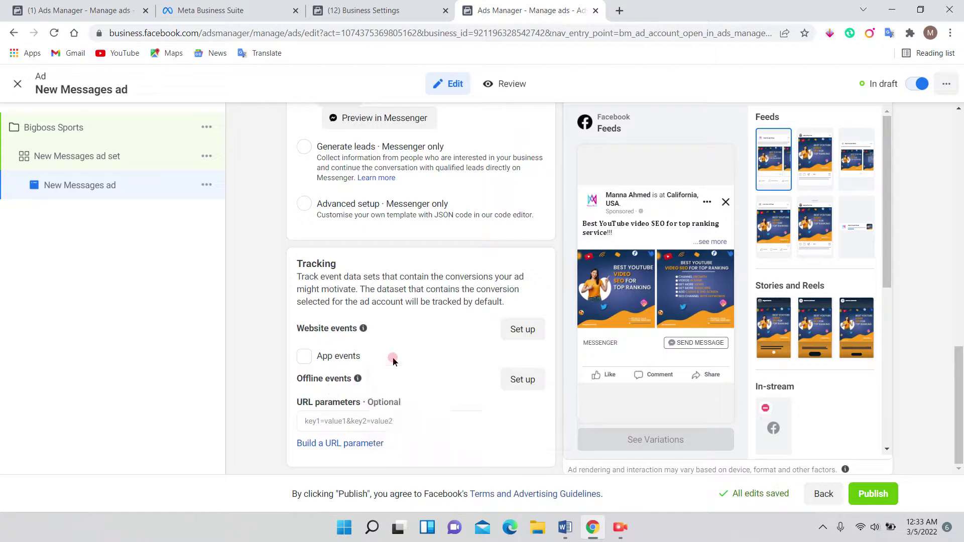
pyautogui.click(396, 419)
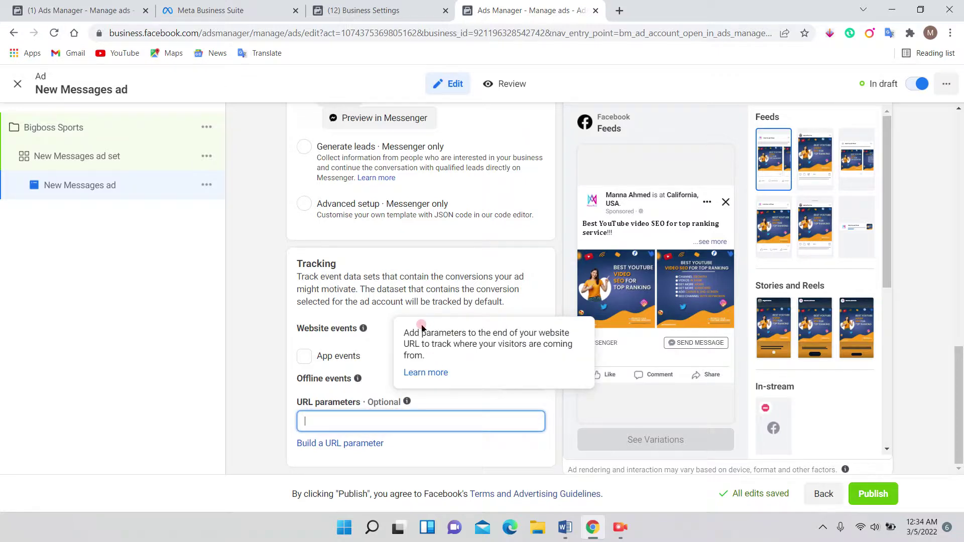
pyautogui.scroll(6, 451, 286)
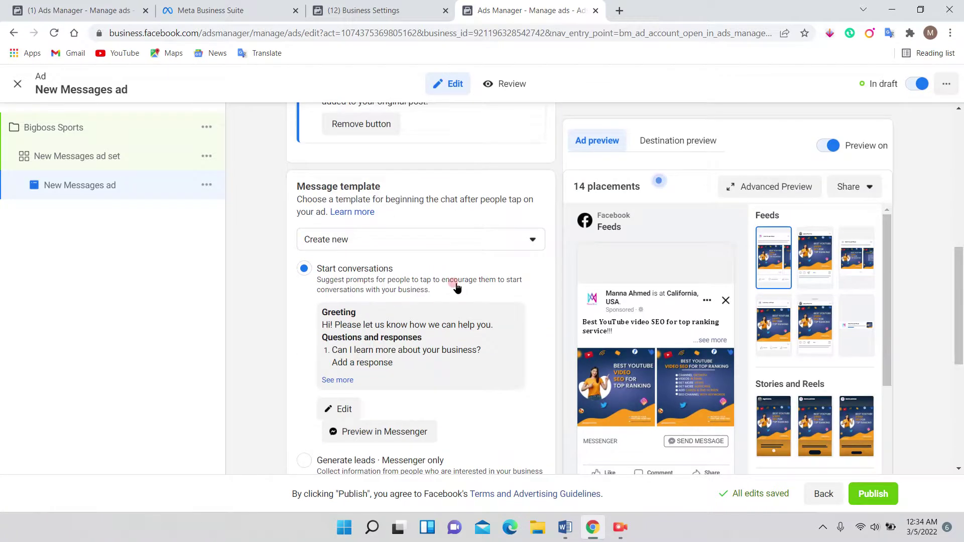
# Set the ad's message template to Advanced setup · Messenger only and dismiss the notice about Messenger-only ads.
pyautogui.scroll(8, 456, 286)
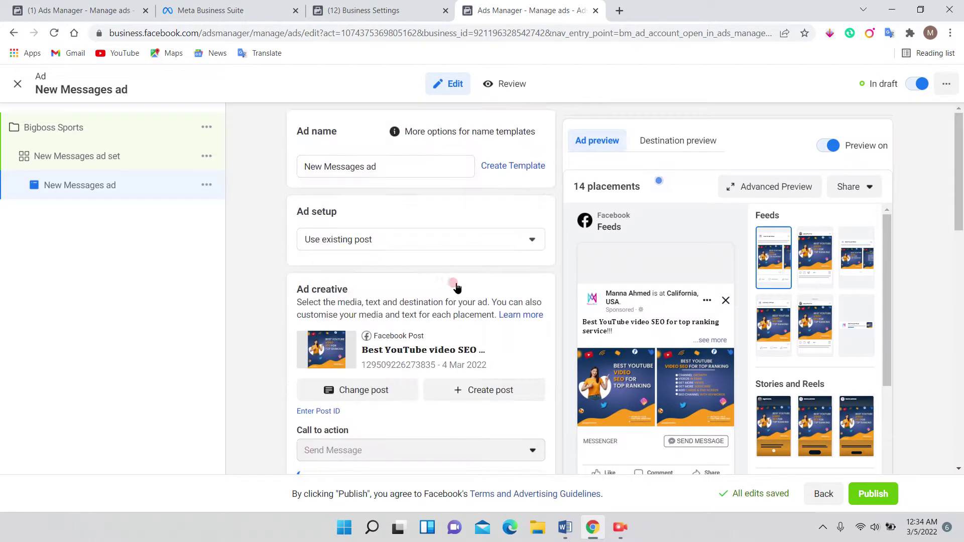
pyautogui.scroll(-7, 452, 296)
pyautogui.scroll(-5, 452, 297)
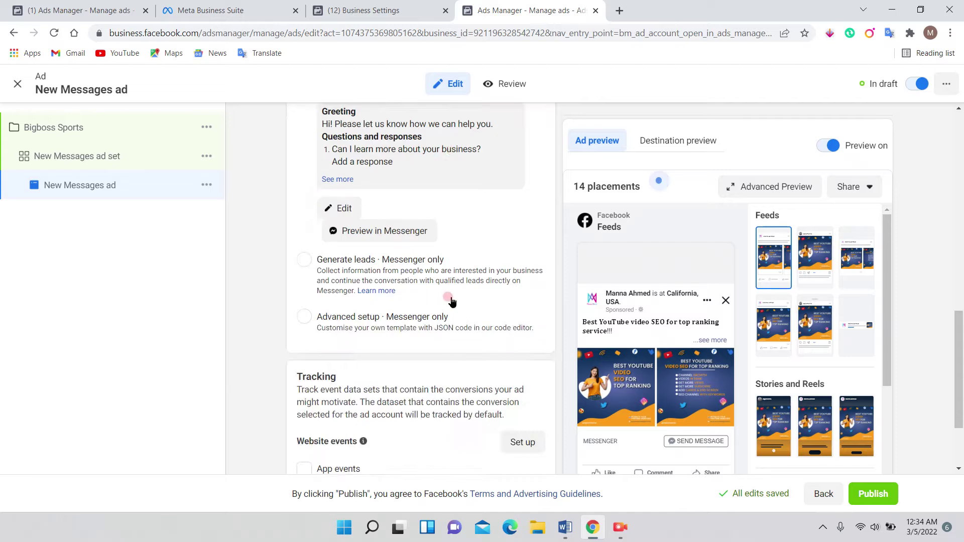
pyautogui.scroll(-2, 449, 301)
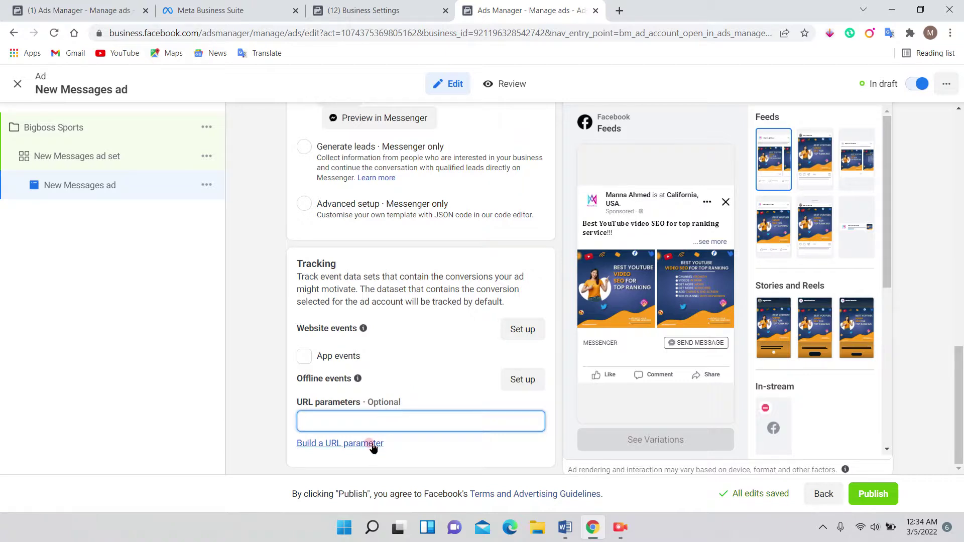
pyautogui.scroll(1, 387, 264)
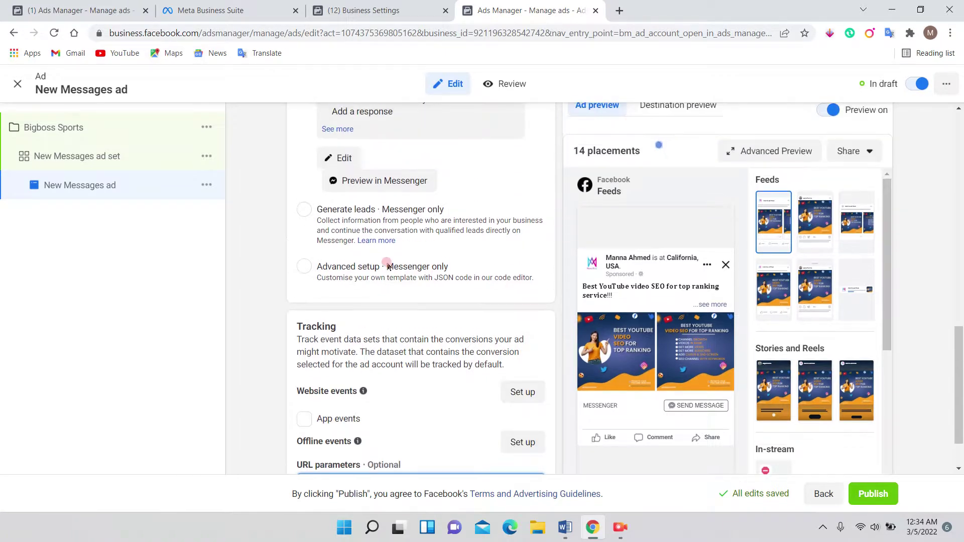
pyautogui.click(405, 282)
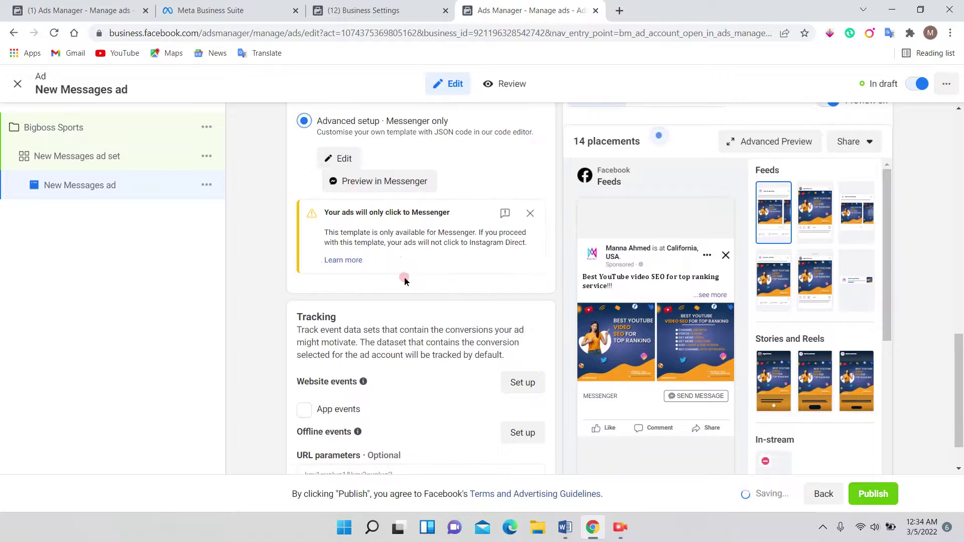
pyautogui.scroll(1, 443, 233)
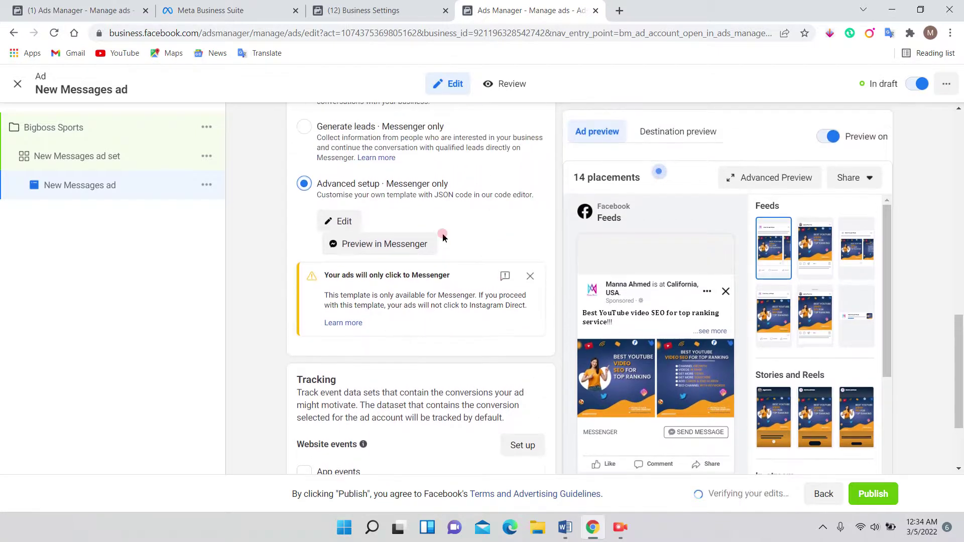
pyautogui.click(529, 276)
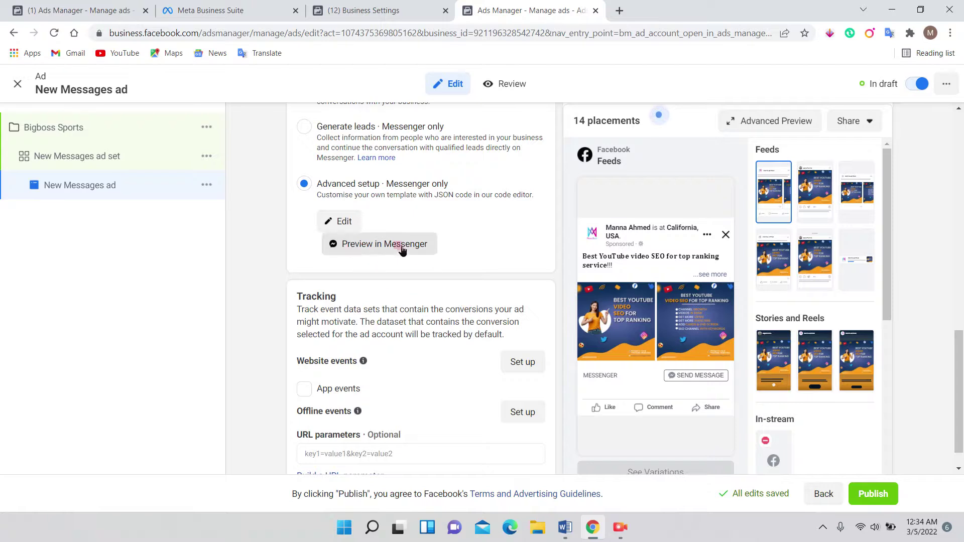
# Send a preview of the advanced message template to Messenger and close the confirmation.
pyautogui.scroll(3, 376, 244)
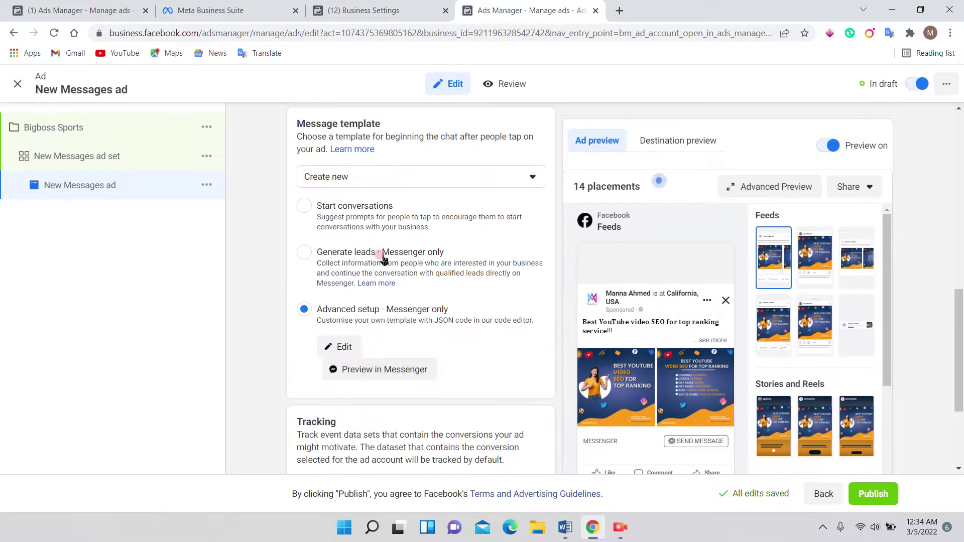
pyautogui.click(414, 373)
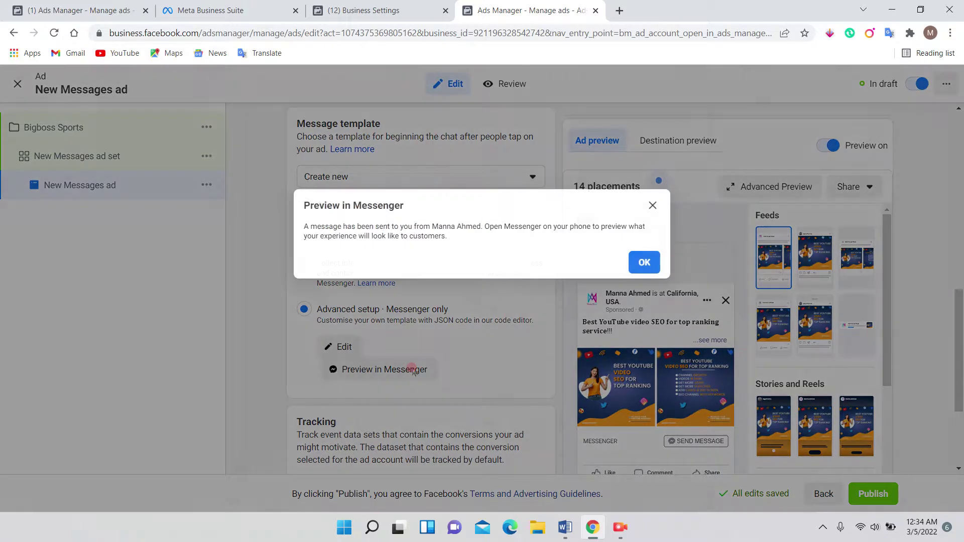
pyautogui.click(651, 263)
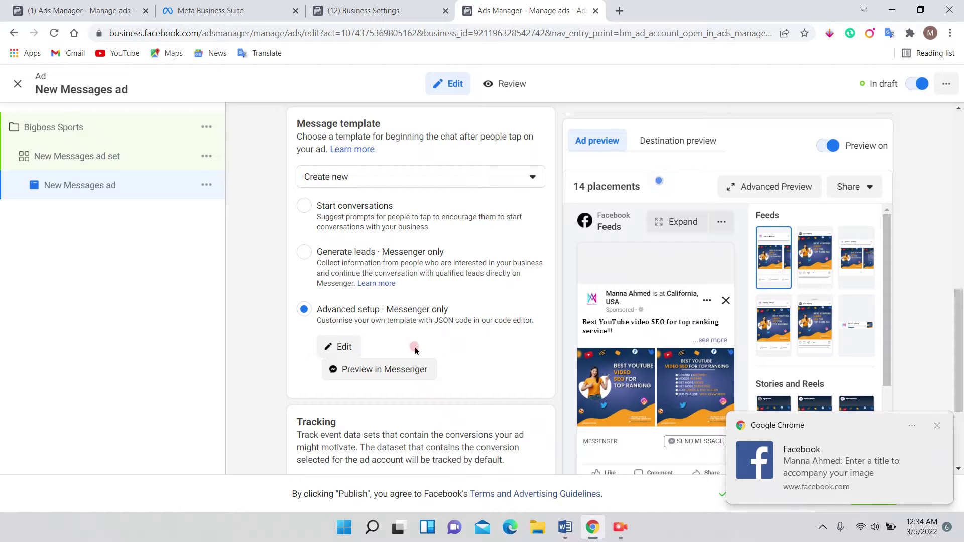
# Look over the ad's selected post, call to action, message template and tracking settings.
pyautogui.scroll(5, 407, 348)
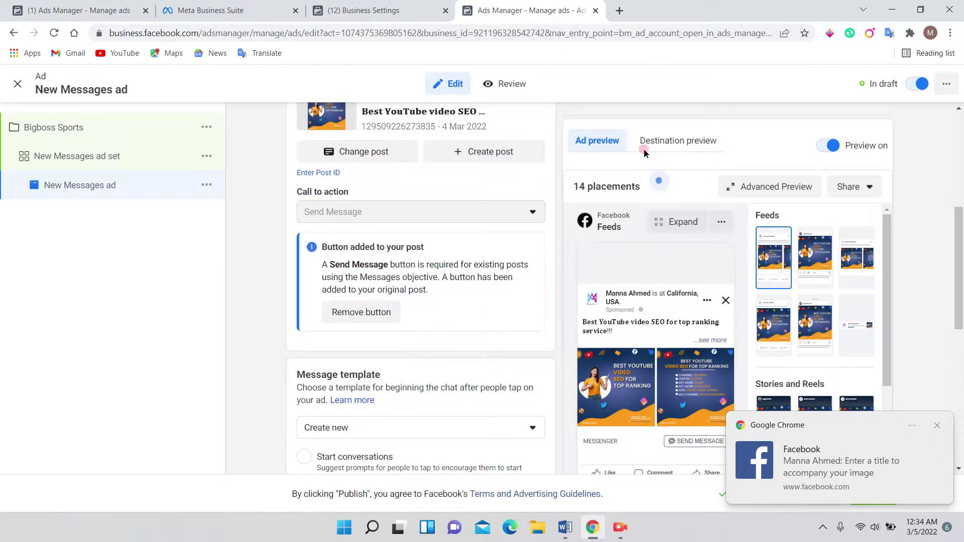
pyautogui.moveTo(659, 181)
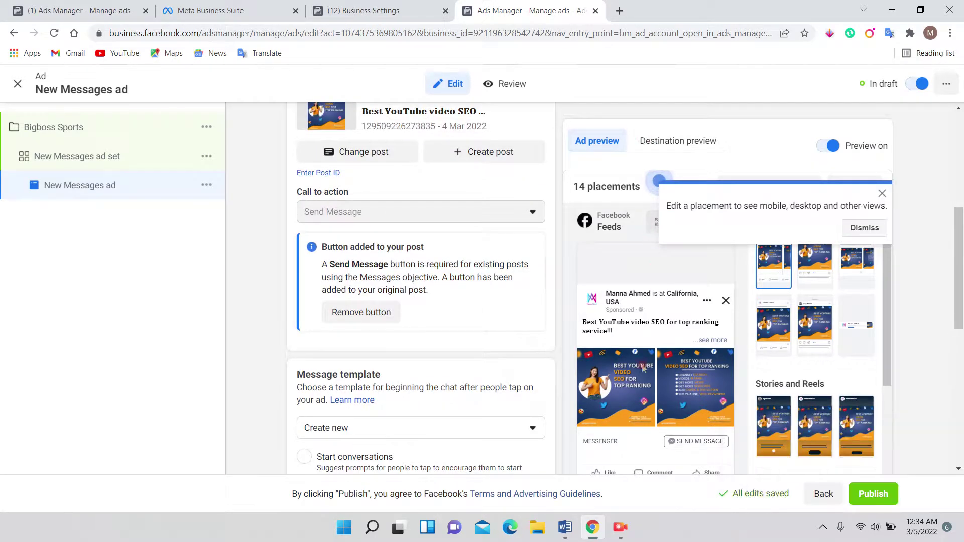
pyautogui.scroll(-4, 635, 367)
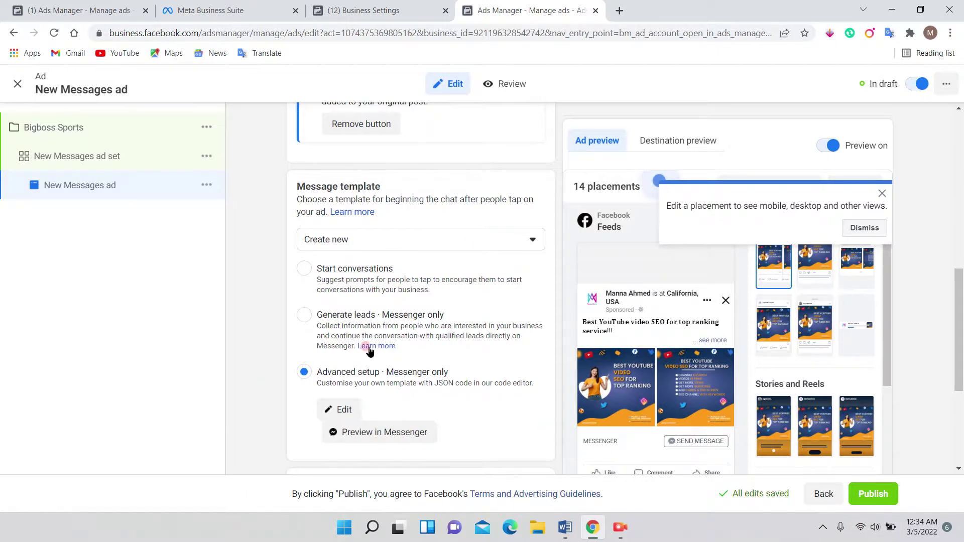
pyautogui.scroll(-5, 370, 352)
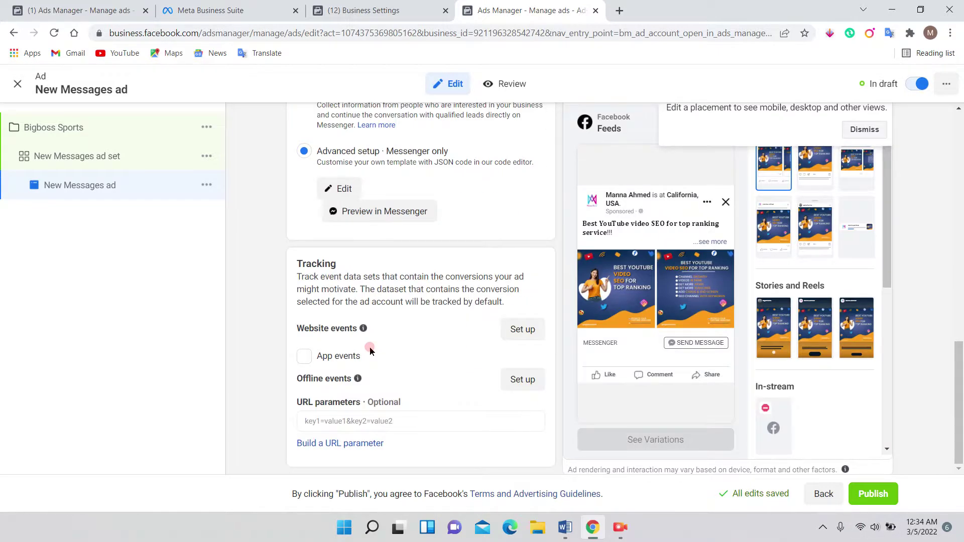
pyautogui.scroll(9, 370, 350)
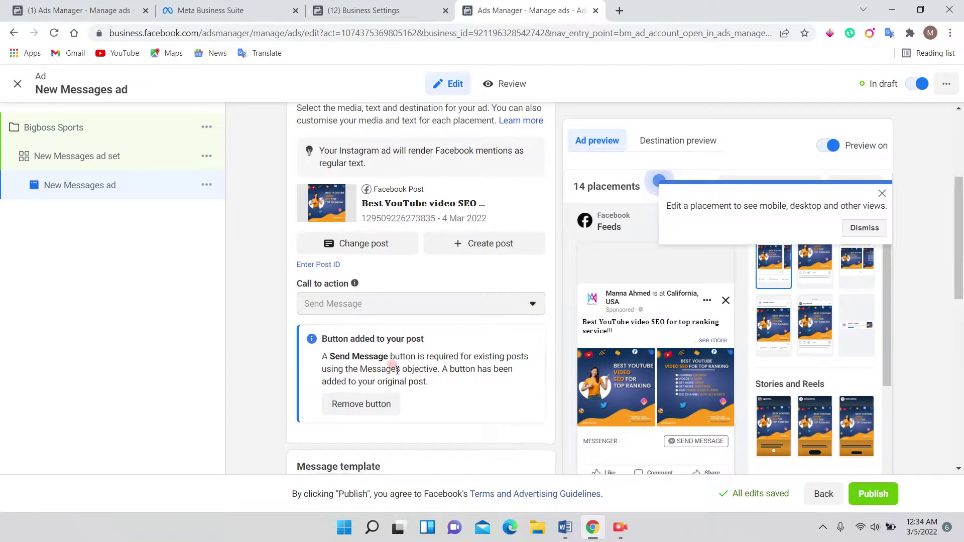
pyautogui.scroll(-6, 406, 397)
pyautogui.scroll(-3, 406, 399)
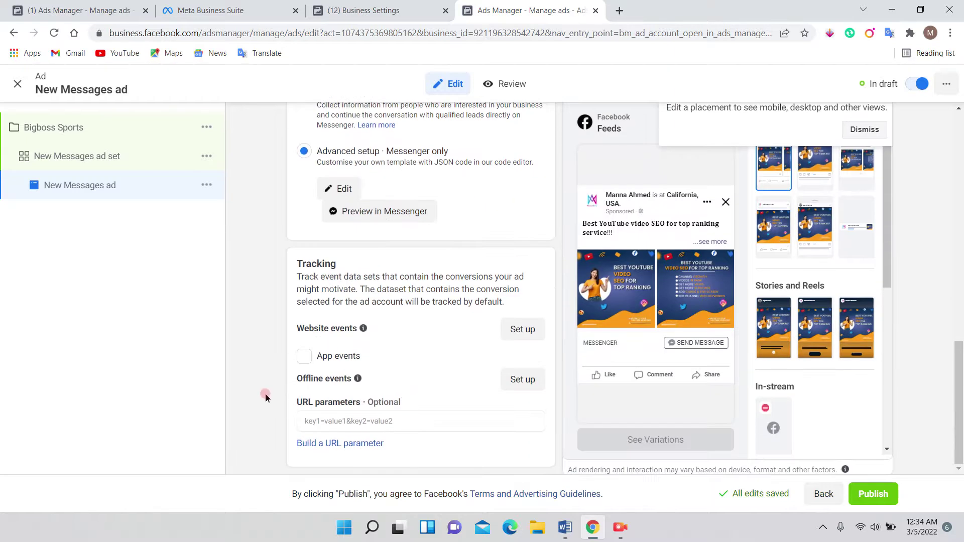
pyautogui.scroll(3, 415, 347)
pyautogui.scroll(1, 415, 347)
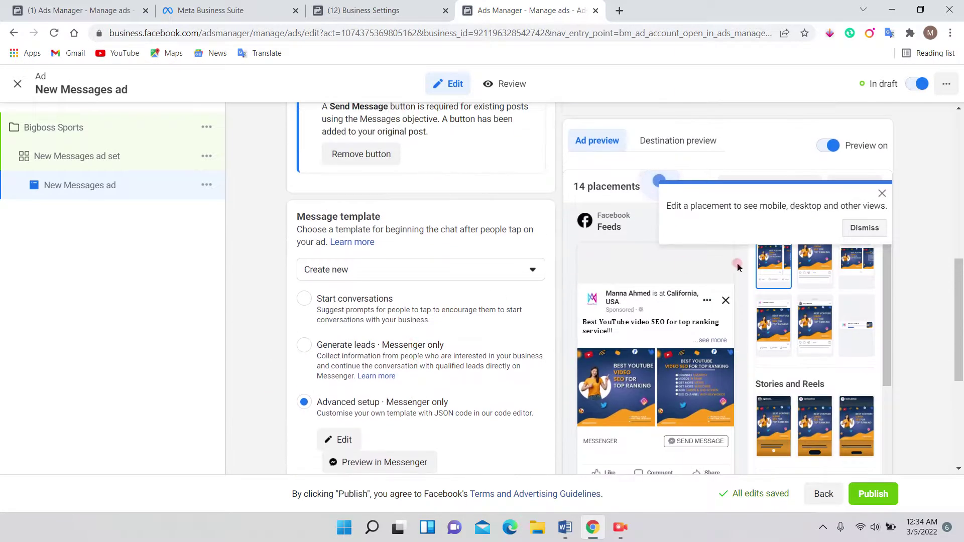
# Dismiss the tip about placement views and examine the ad's destination preview for the advanced message template.
pyautogui.click(866, 228)
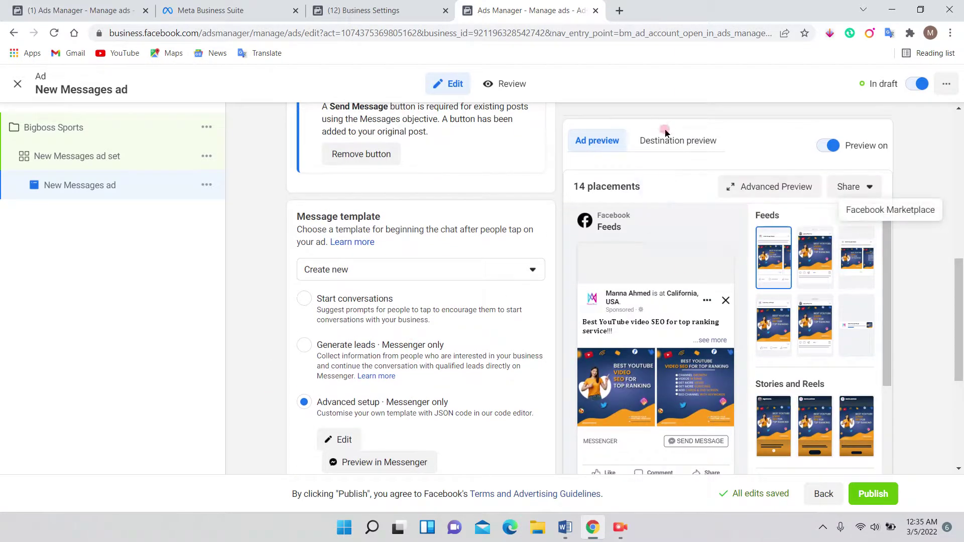
pyautogui.click(685, 142)
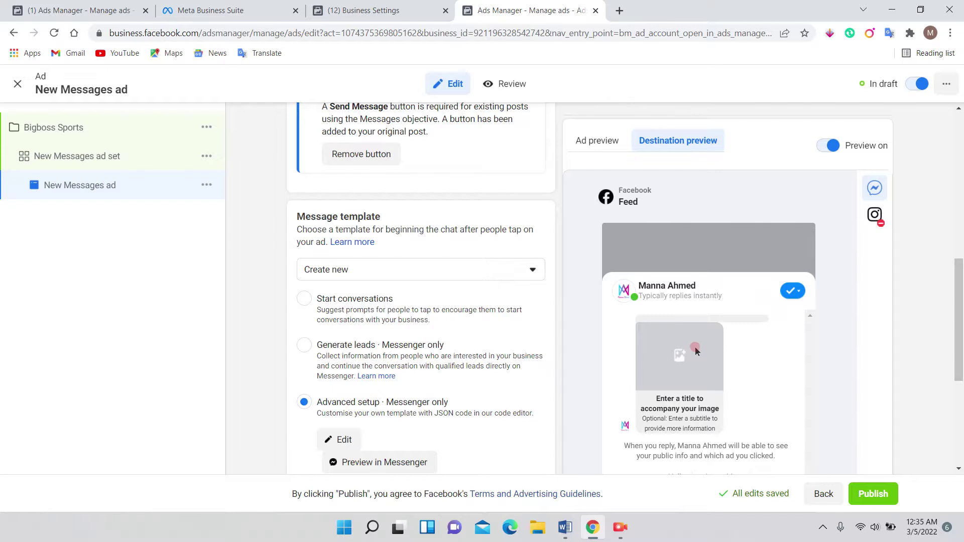
pyautogui.scroll(-5, 695, 350)
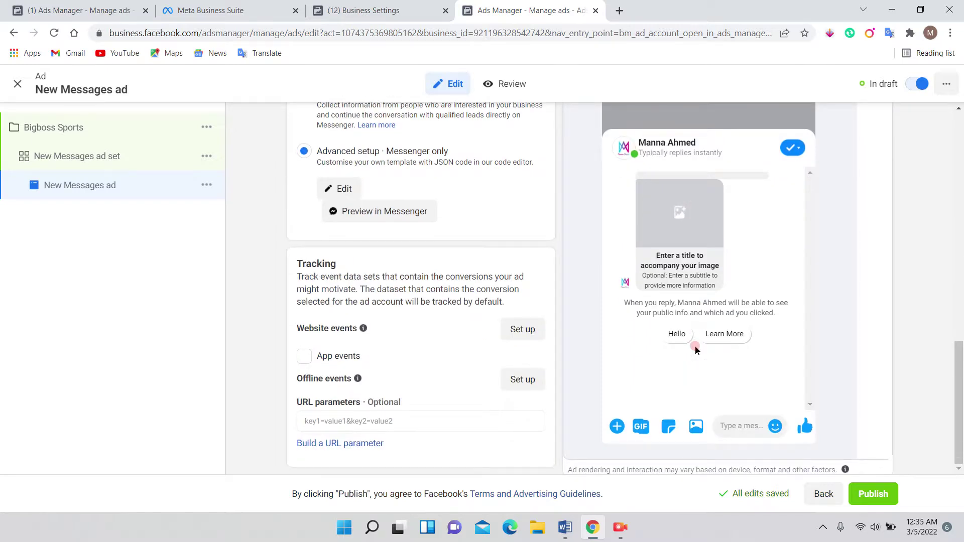
pyautogui.scroll(1, 696, 350)
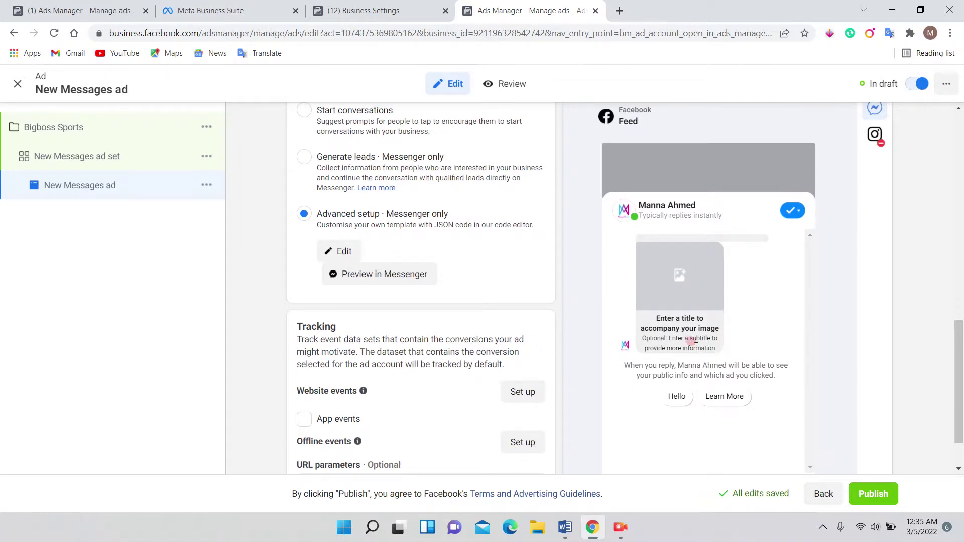
pyautogui.scroll(-1, 695, 346)
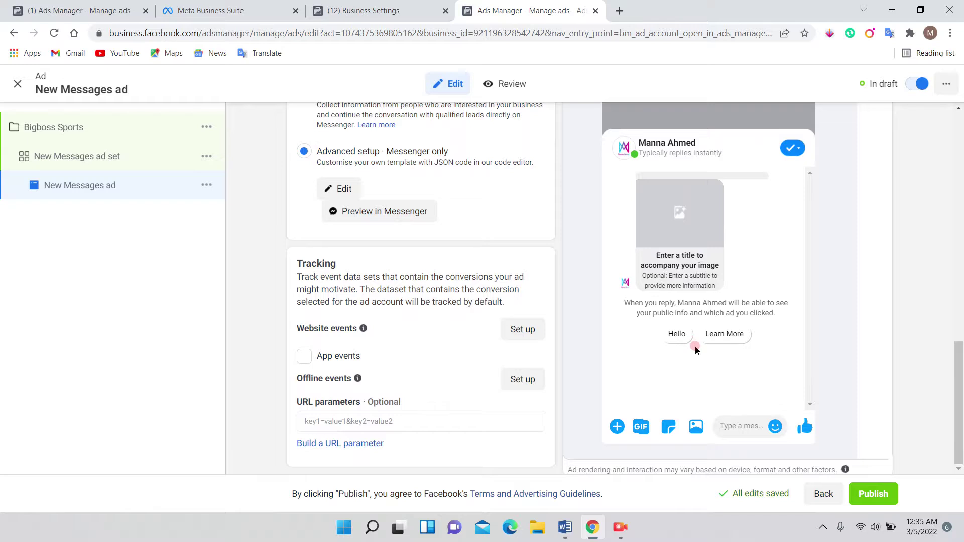
pyautogui.scroll(4, 695, 350)
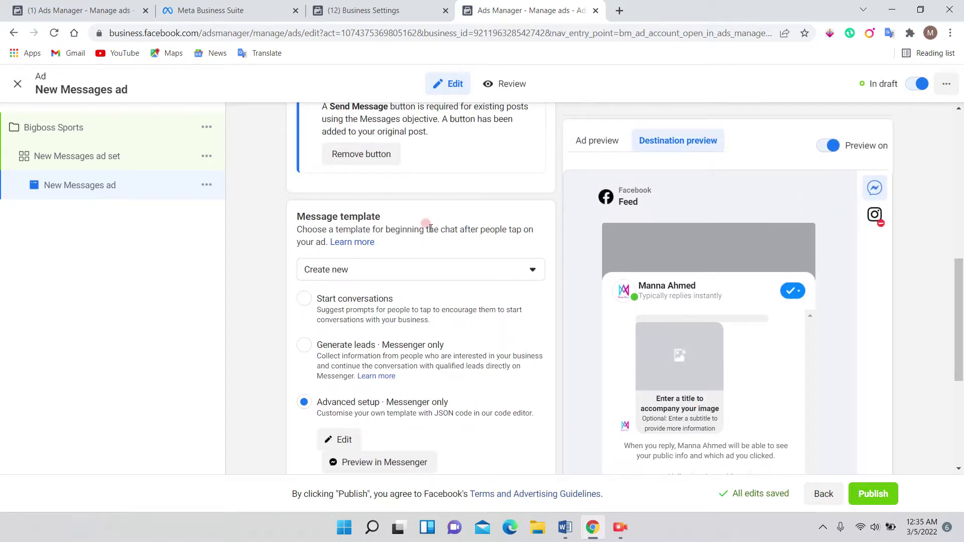
# Switch the message template to Start conversations and expand its full list of questions and responses.
pyautogui.click(349, 317)
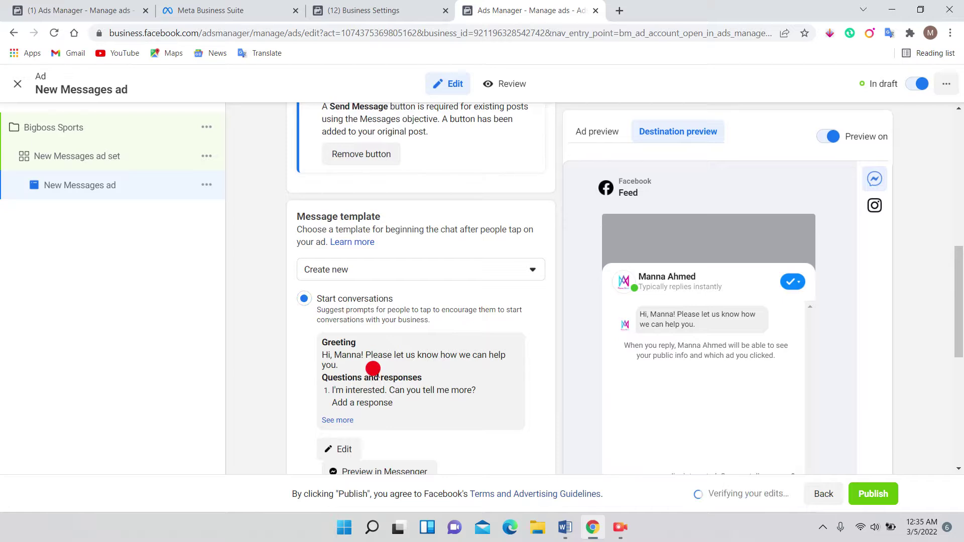
pyautogui.click(338, 421)
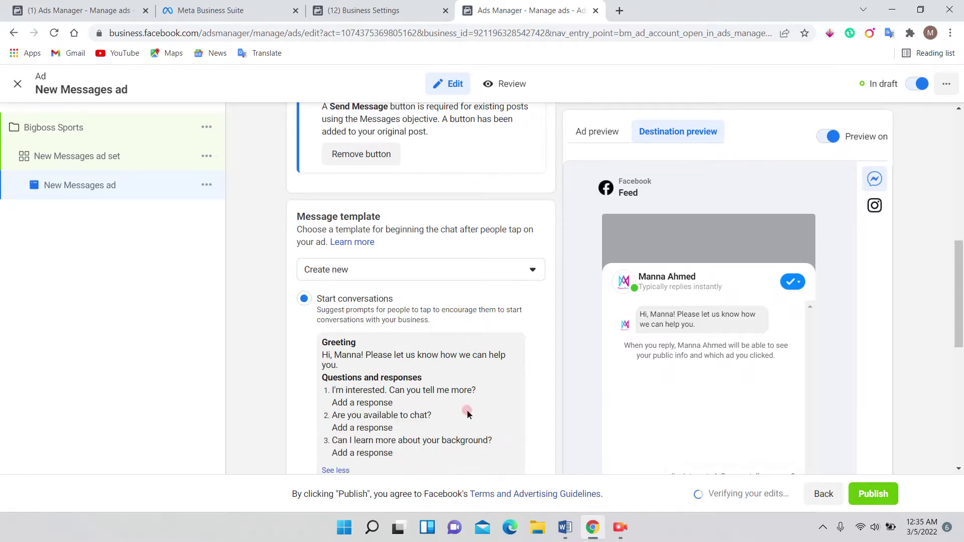
pyautogui.scroll(-2, 442, 409)
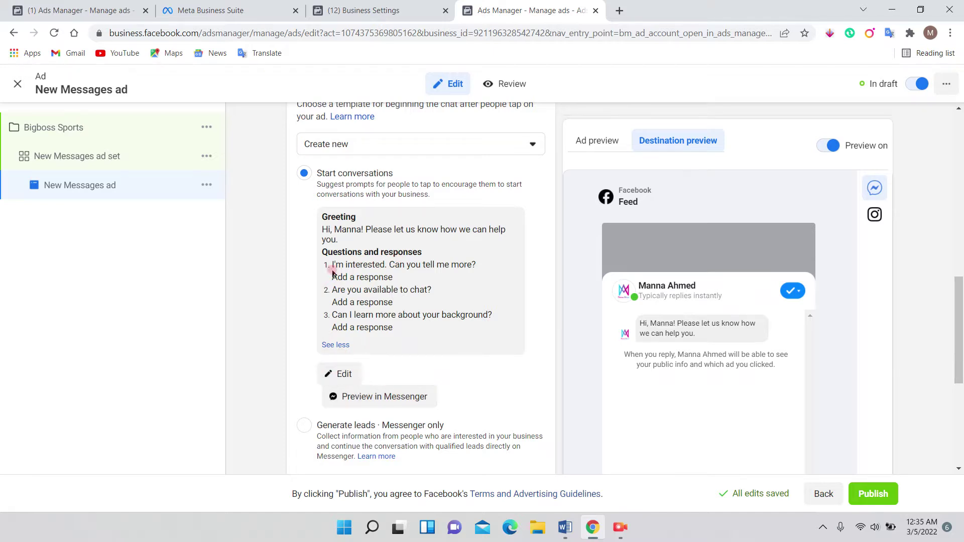
pyautogui.scroll(-2, 398, 334)
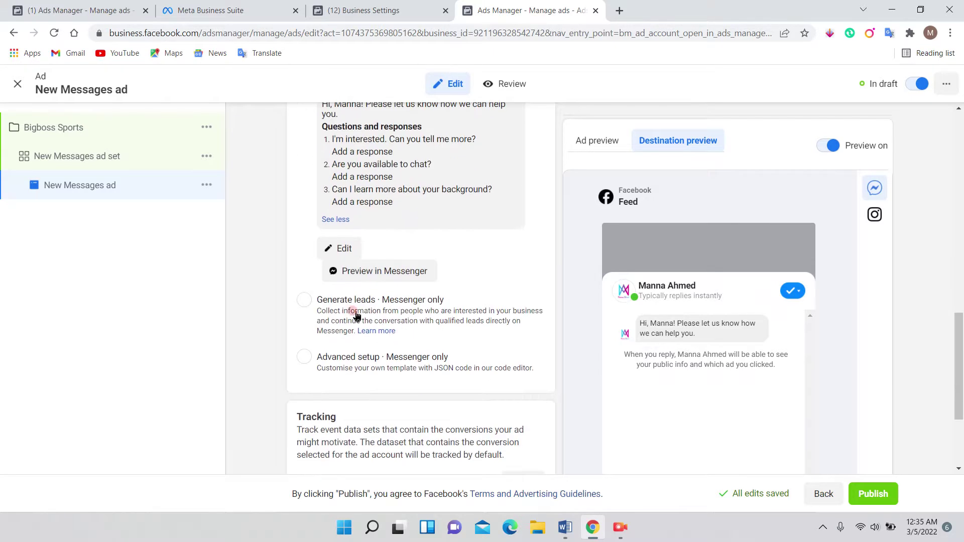
# Try the Generate leads · Messenger only template, review its sample chat in the destination preview, and dismiss the Messenger-only notice.
pyautogui.click(330, 305)
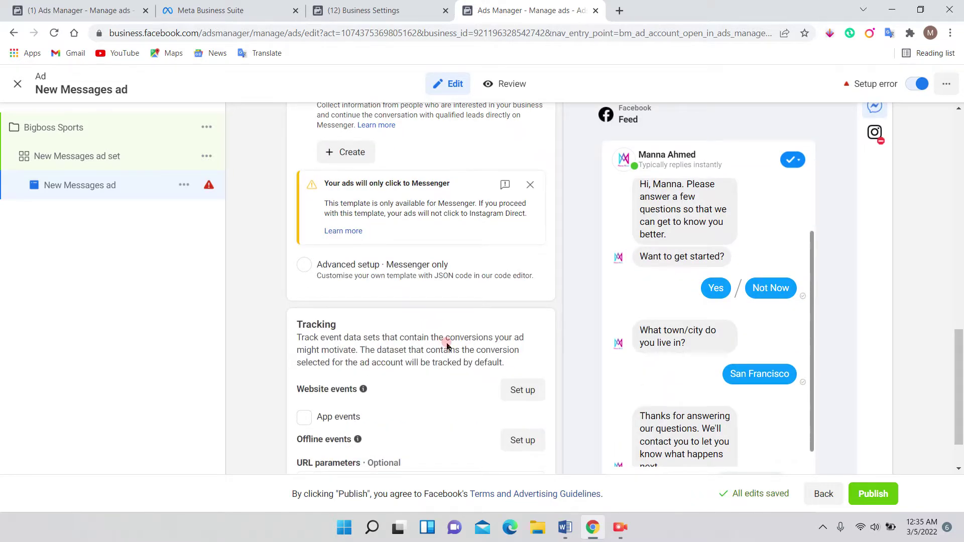
pyautogui.scroll(-1, 698, 376)
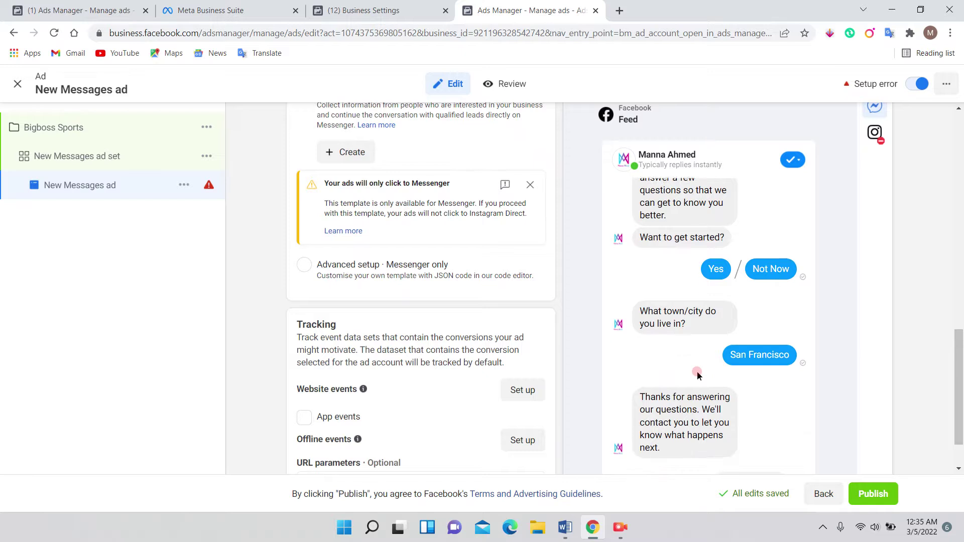
pyautogui.scroll(2, 697, 377)
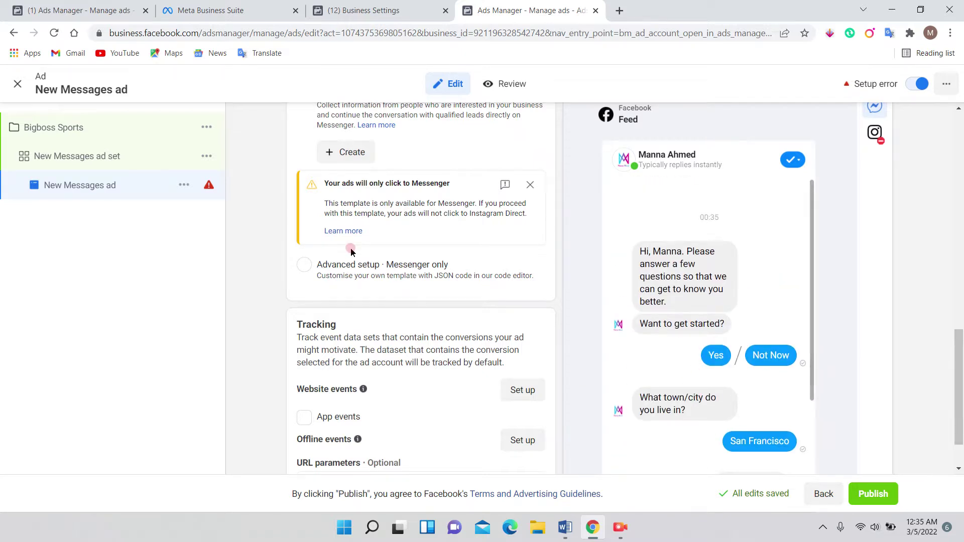
pyautogui.scroll(2, 351, 244)
pyautogui.click(531, 312)
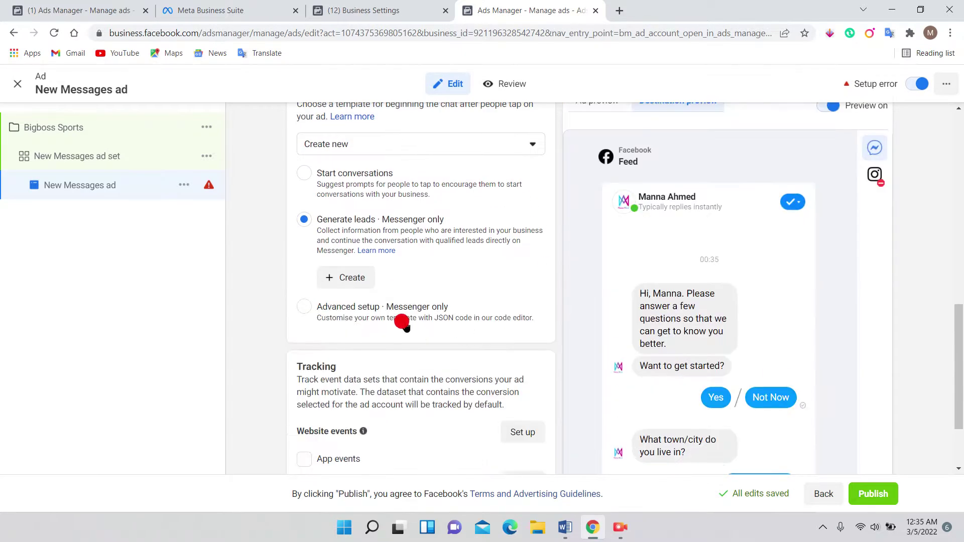
# Switch the message template back to Advanced setup · Messenger only and dismiss its notice.
pyautogui.click(368, 312)
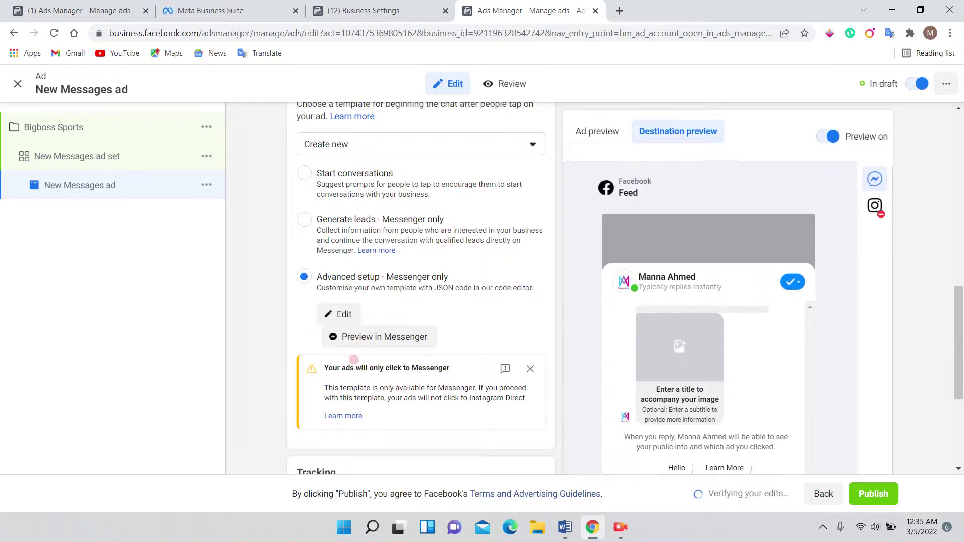
pyautogui.click(529, 369)
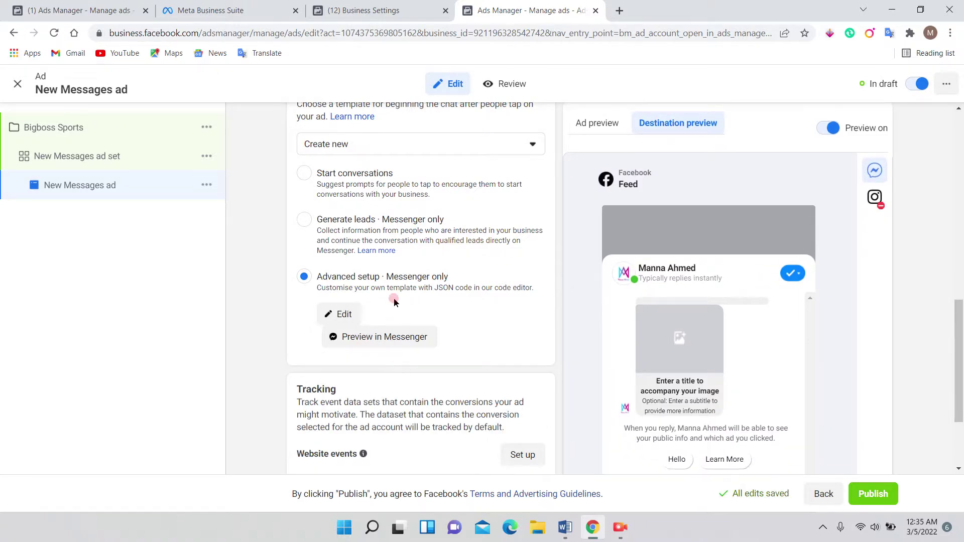
pyautogui.scroll(1, 393, 302)
pyautogui.scroll(7, 394, 302)
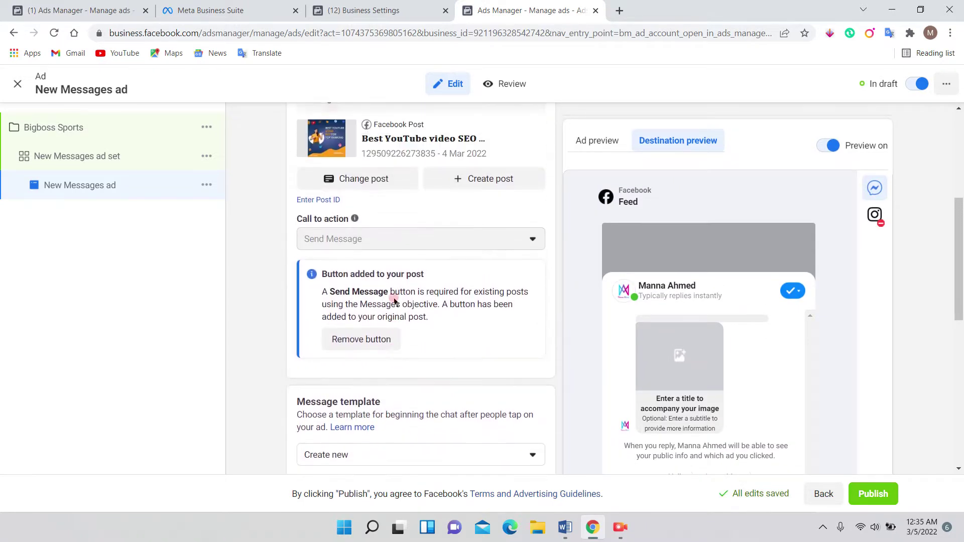
pyautogui.scroll(3, 394, 298)
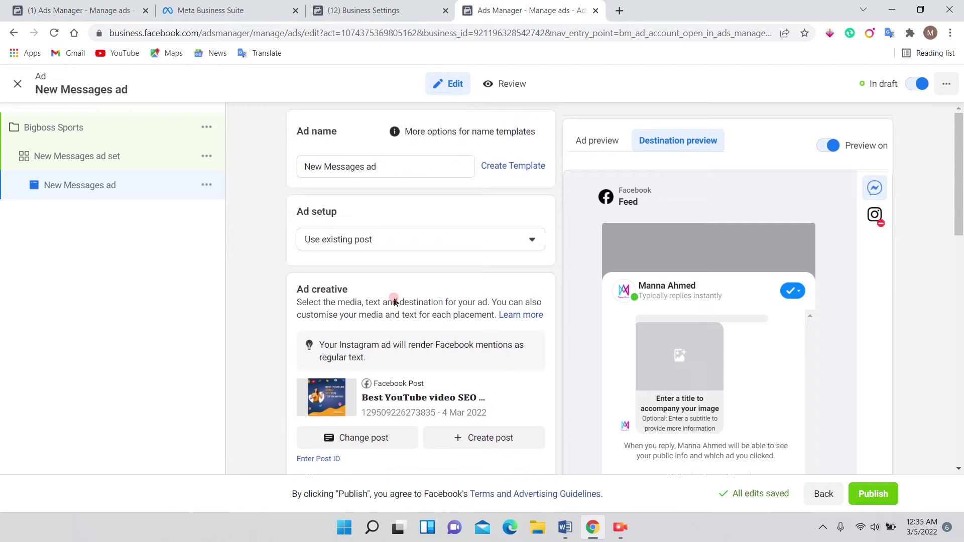
# Review the ad's name, setup, creative, message template and tracking settings, and minimize the browser window.
pyautogui.scroll(-12, 453, 273)
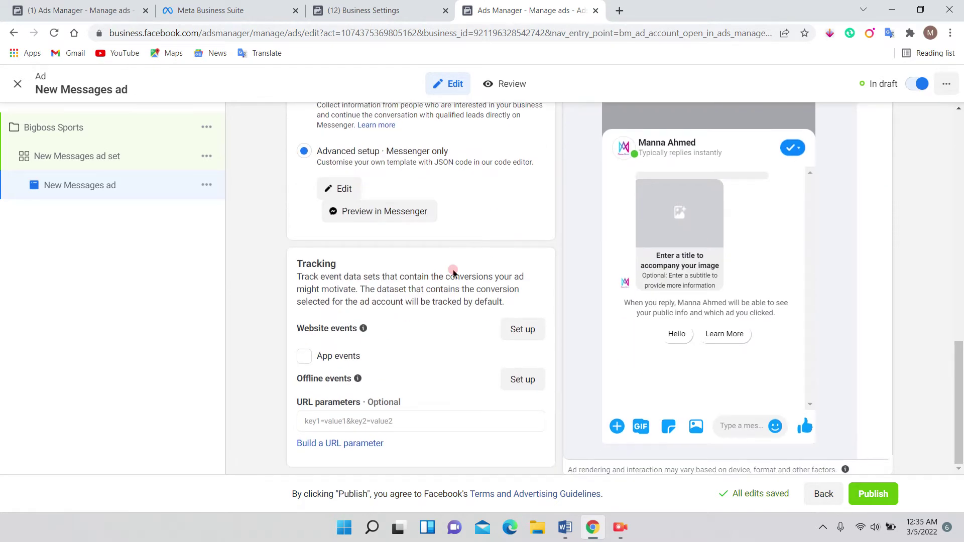
pyautogui.scroll(12, 452, 275)
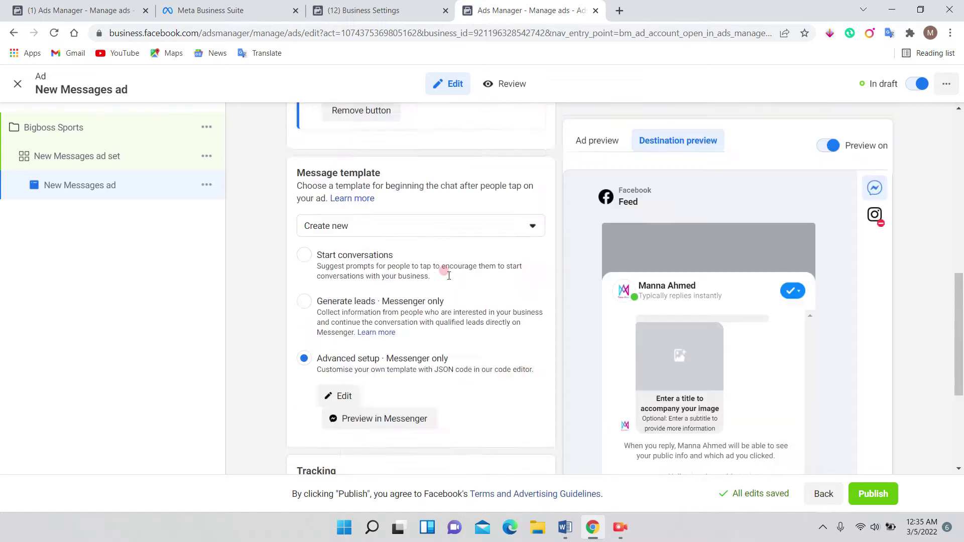
pyautogui.scroll(1, 449, 279)
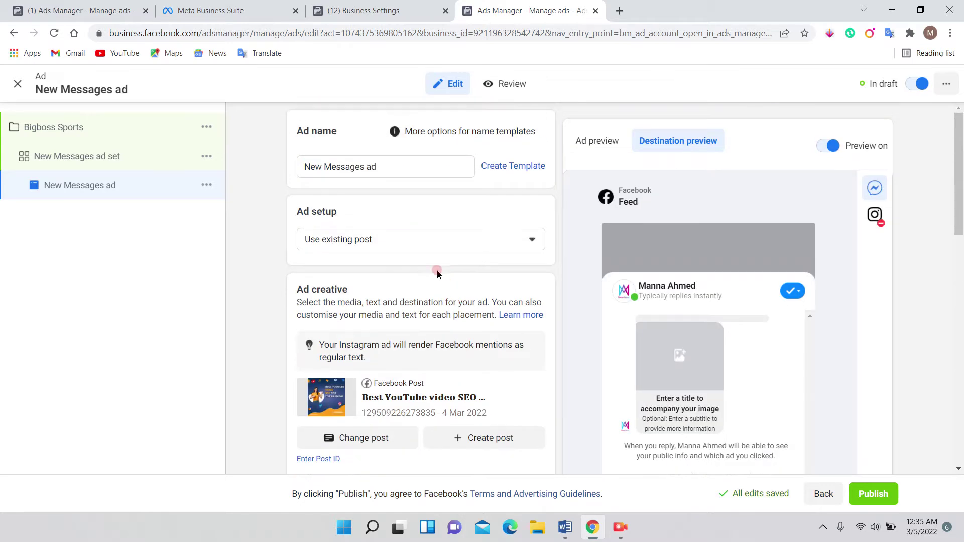
pyautogui.scroll(-3, 462, 242)
pyautogui.scroll(-10, 462, 242)
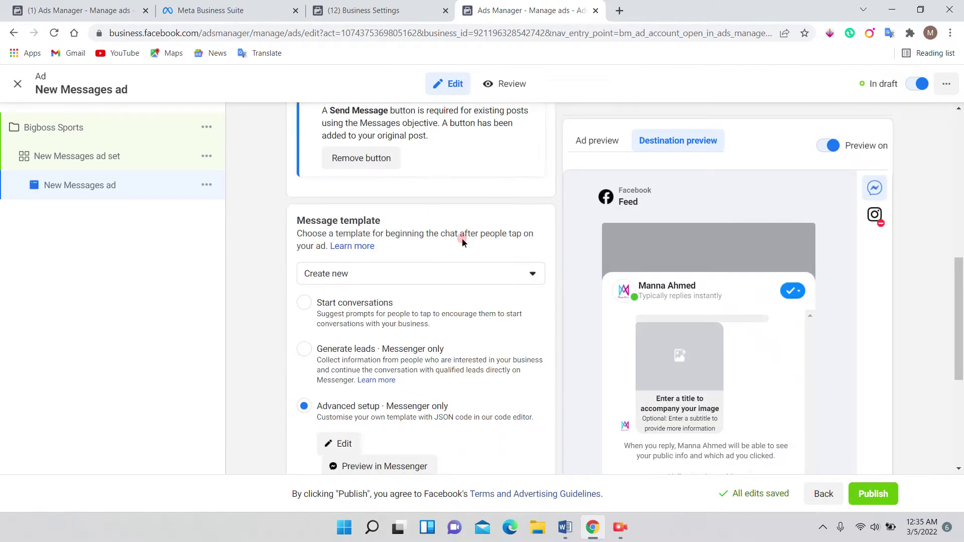
pyautogui.scroll(13, 462, 242)
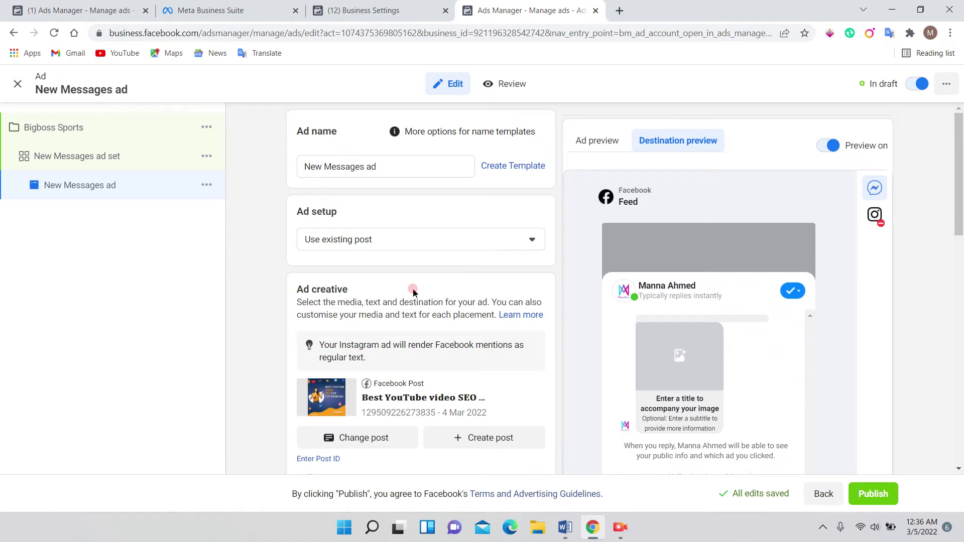
pyautogui.scroll(-7, 413, 289)
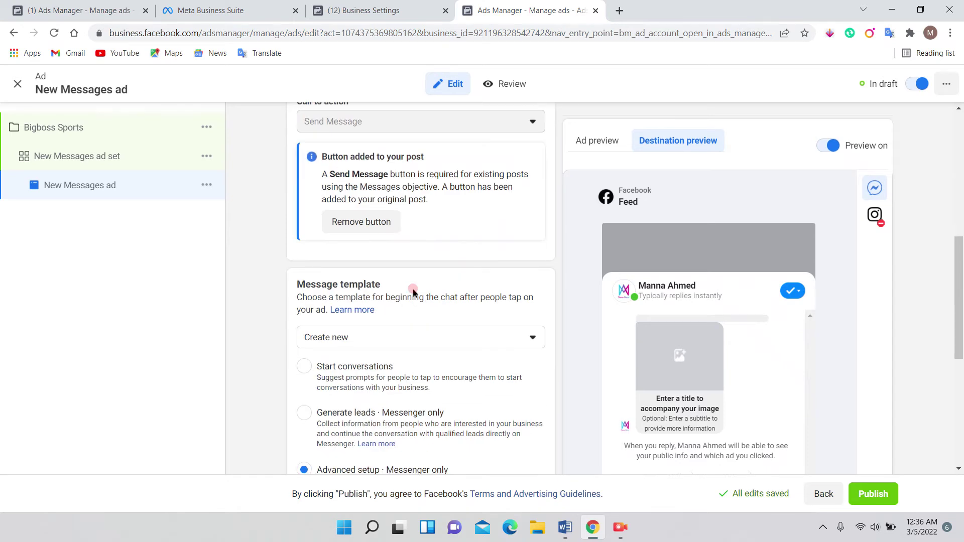
pyautogui.scroll(-5, 413, 291)
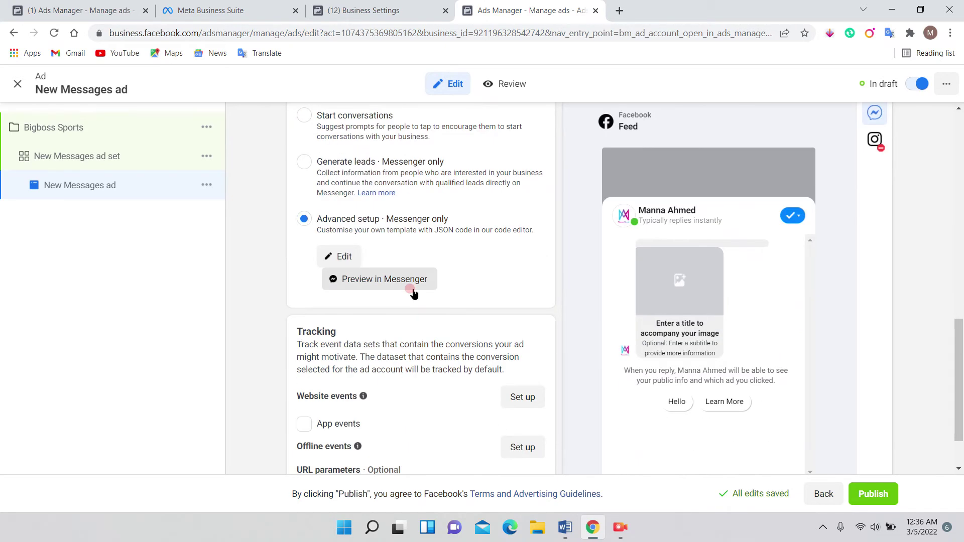
pyautogui.scroll(15, 411, 289)
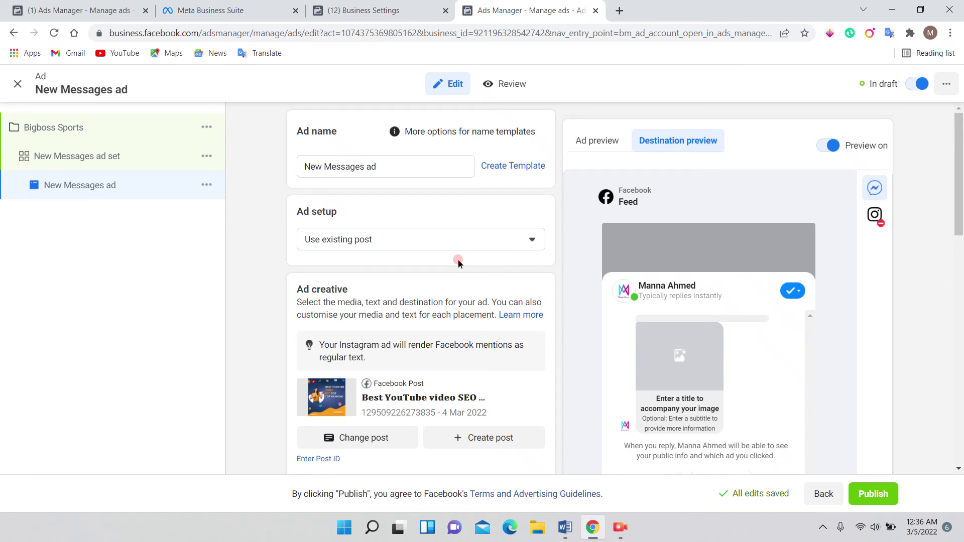
pyautogui.click(892, 11)
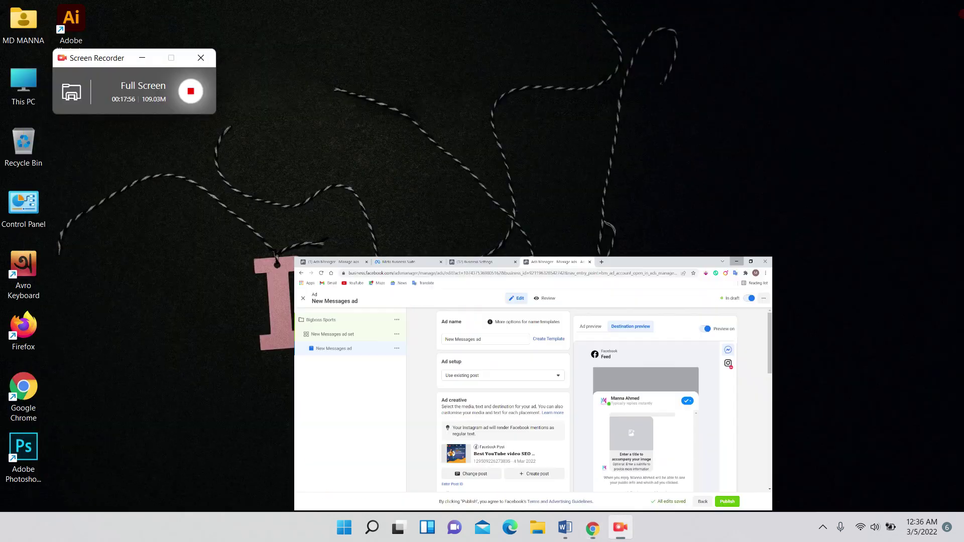